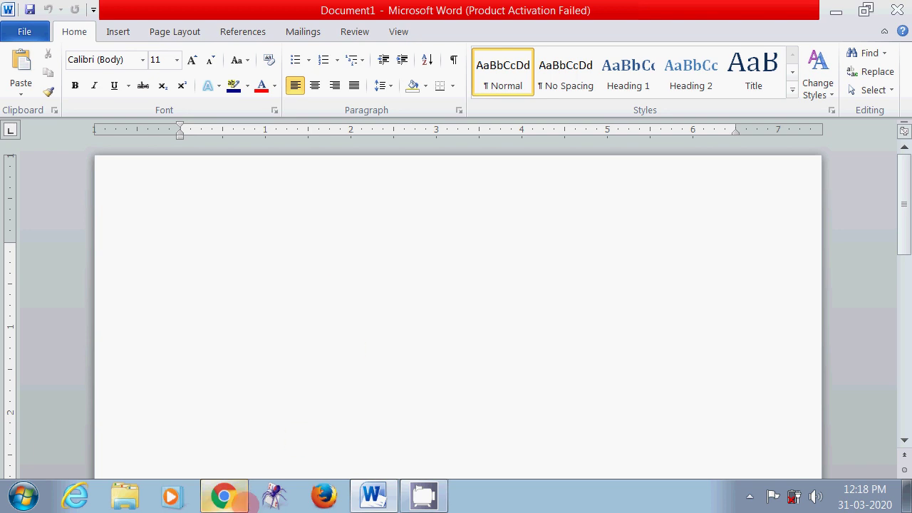
Open the black decorative border preview in a new Chrome tab, then minimize Chrome
click(224, 497)
scroll(285, 397, up, 10)
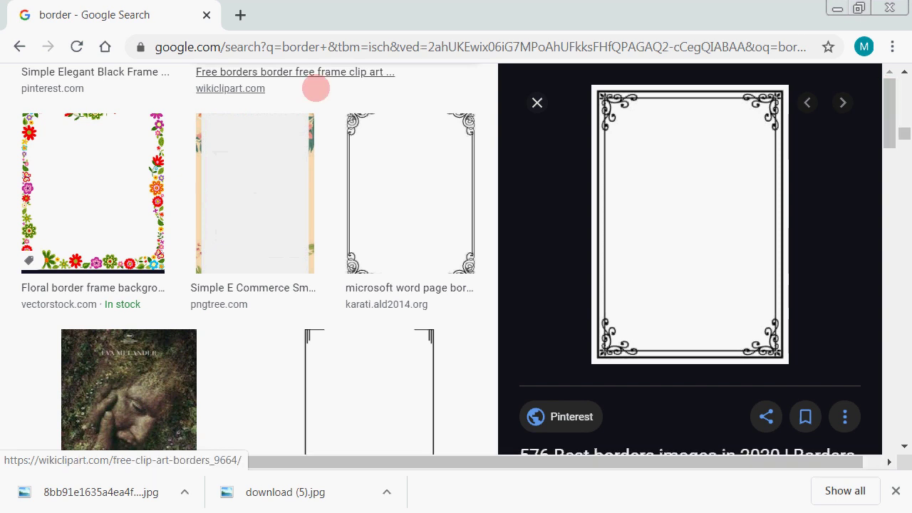
scroll(316, 86, up, 10)
scroll(315, 87, up, 5)
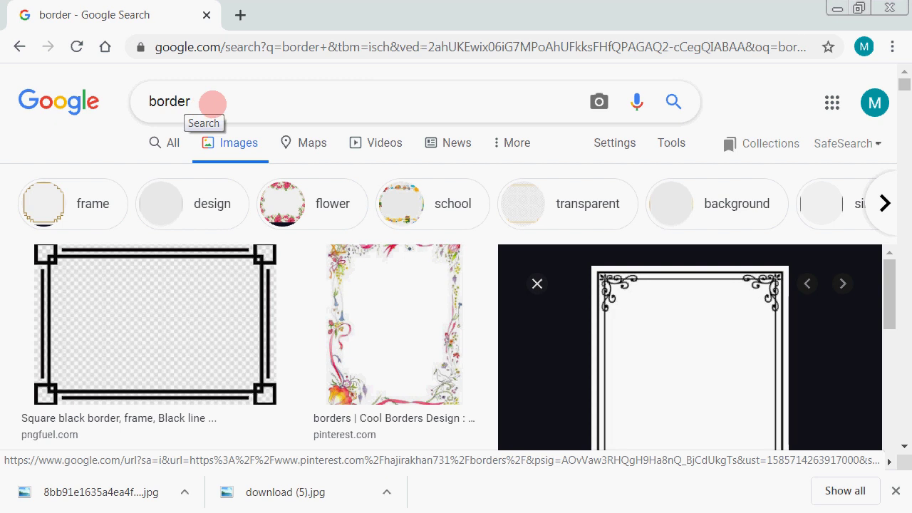
scroll(260, 187, down, 1)
scroll(306, 278, down, 10)
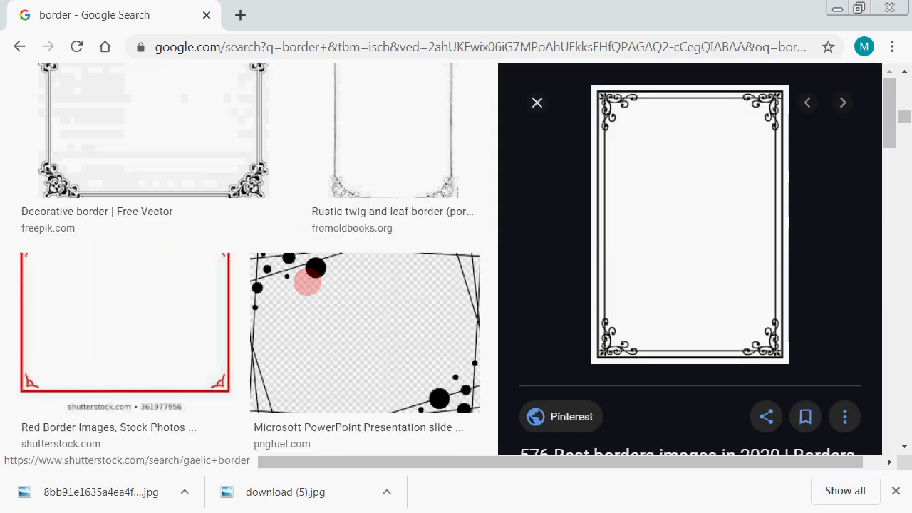
right_click(639, 176)
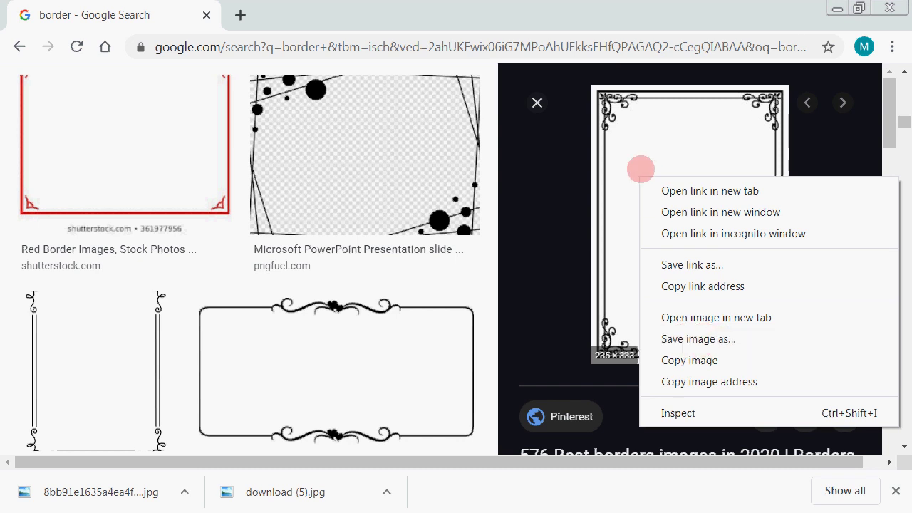
click(641, 164)
click(637, 146)
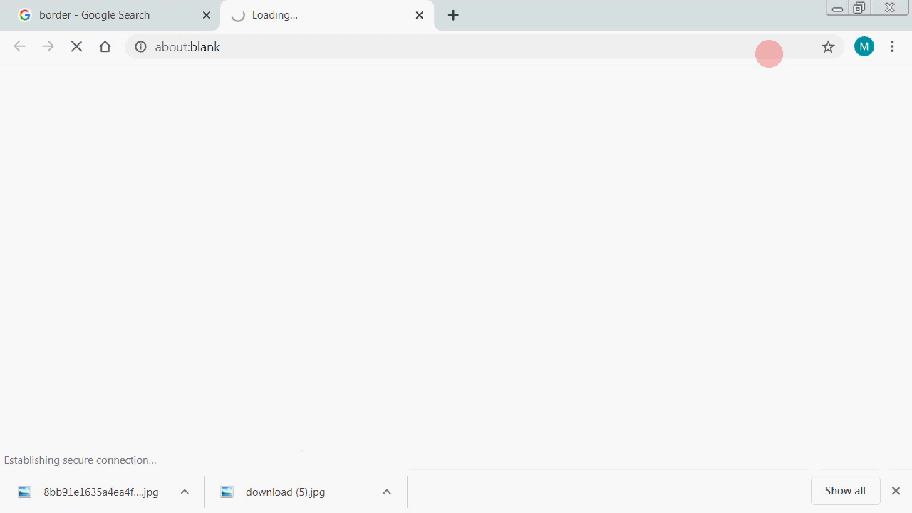
click(837, 9)
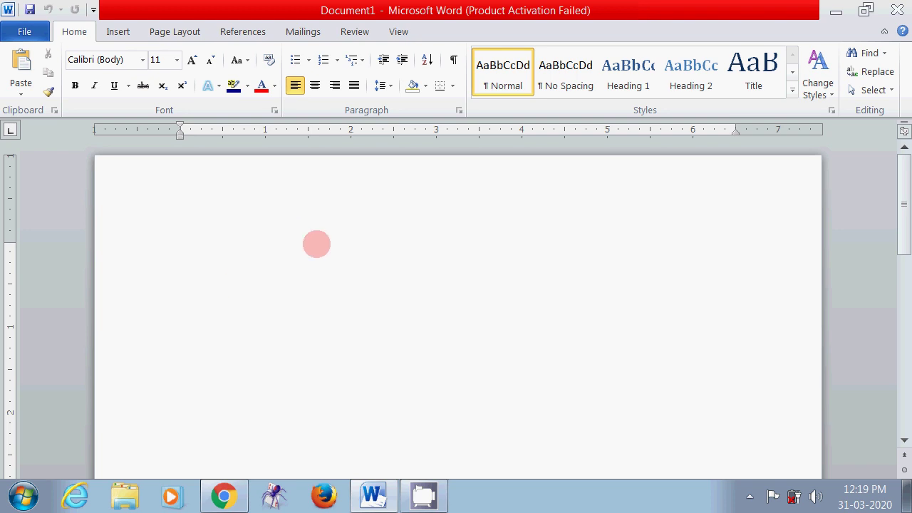
Switch Word's ribbon to the Page Layout tab for the blank Document1
scroll(331, 248, down, 8)
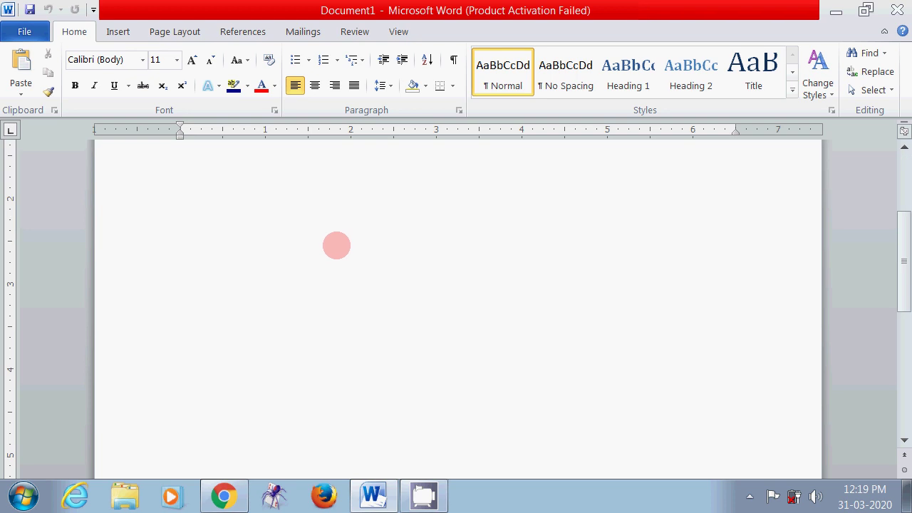
scroll(338, 248, up, 6)
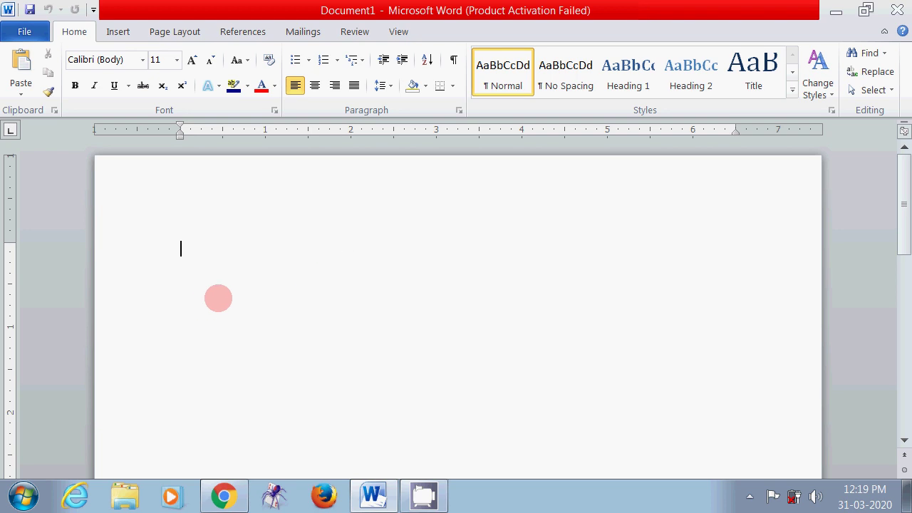
scroll(221, 292, down, 10)
scroll(223, 293, up, 10)
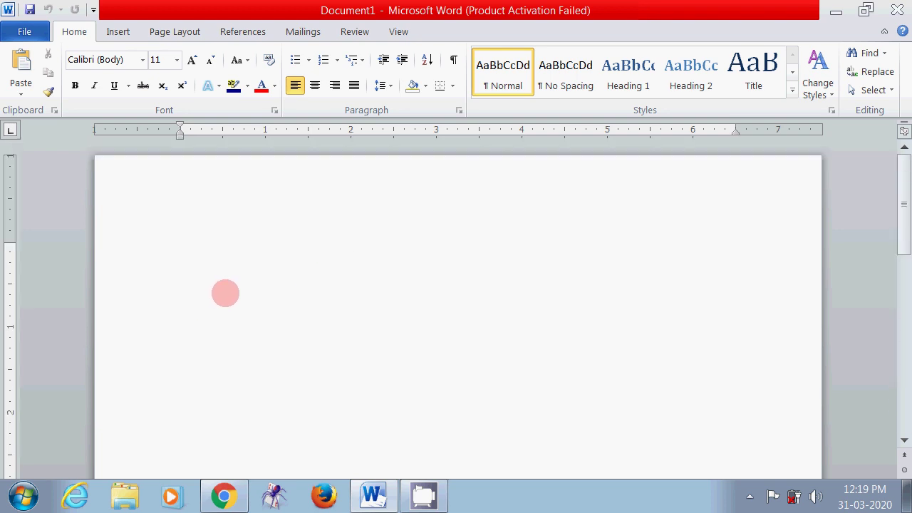
click(173, 31)
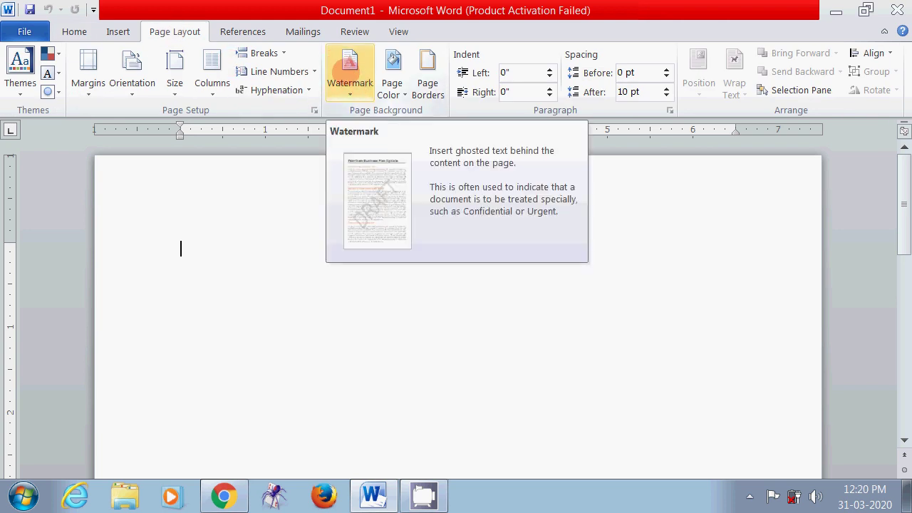
Open the Printed Watermark dialog via Custom Watermark and choose Picture watermark
click(350, 79)
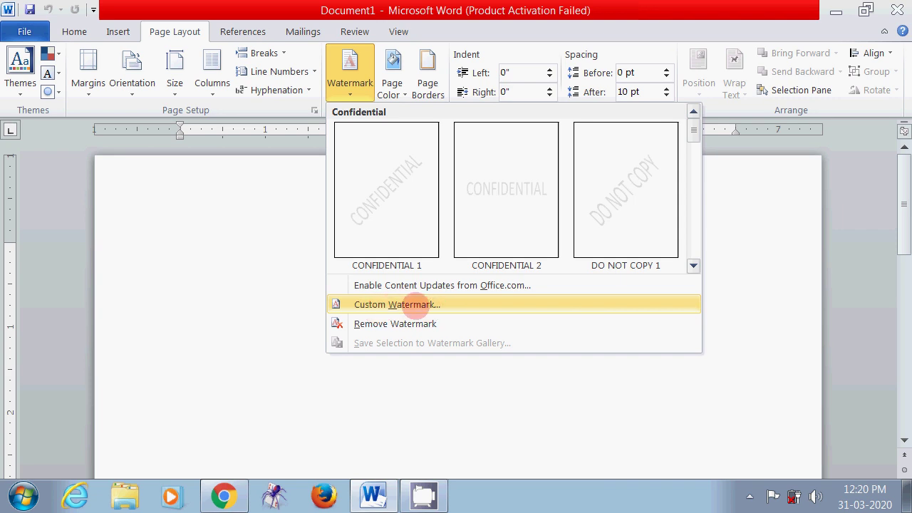
click(419, 304)
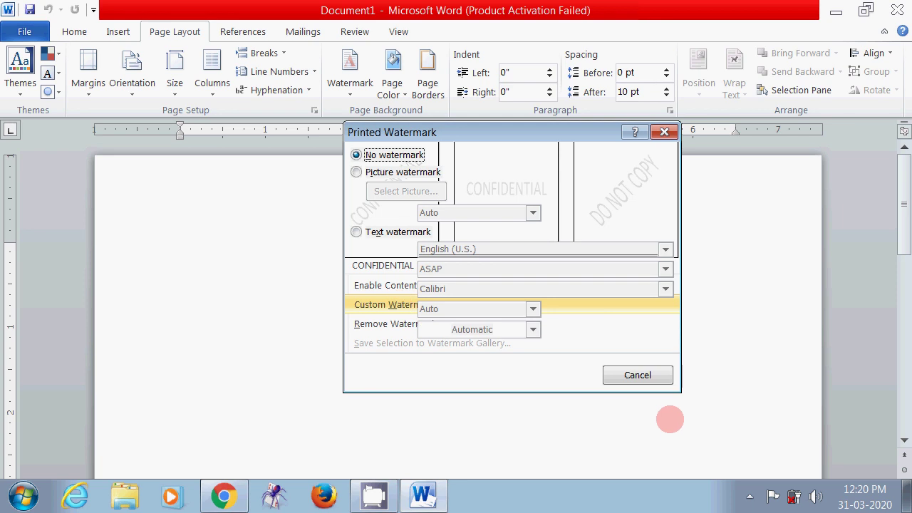
click(639, 376)
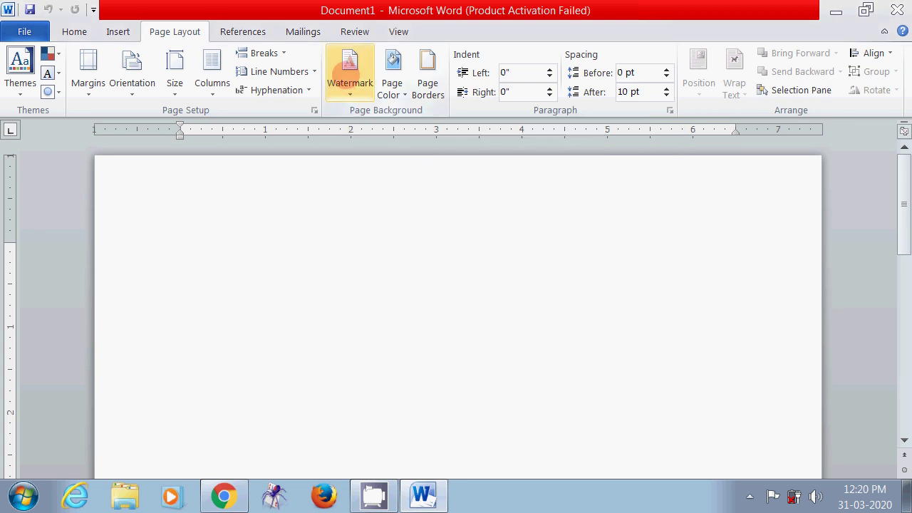
click(349, 64)
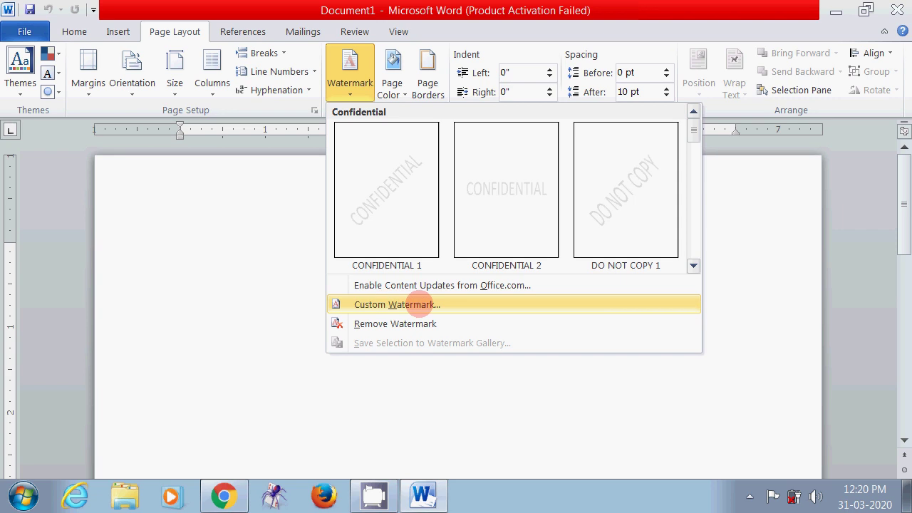
click(419, 304)
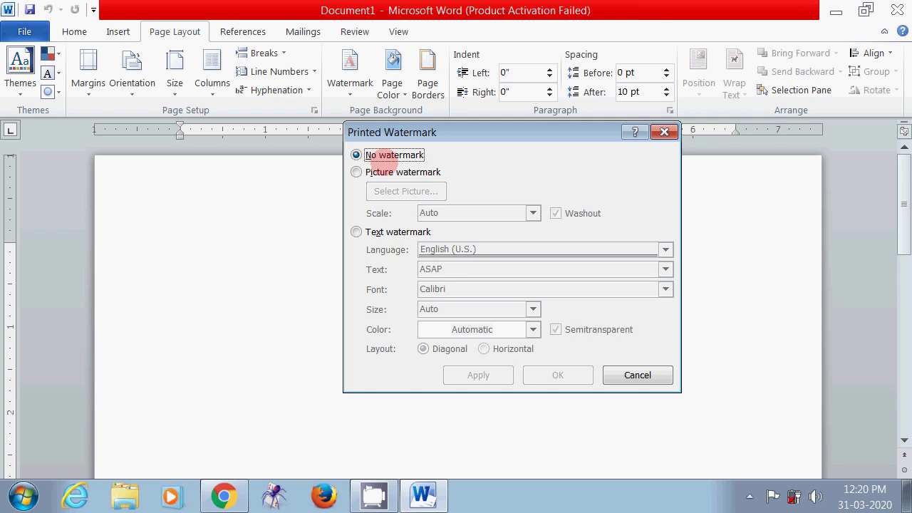
click(358, 173)
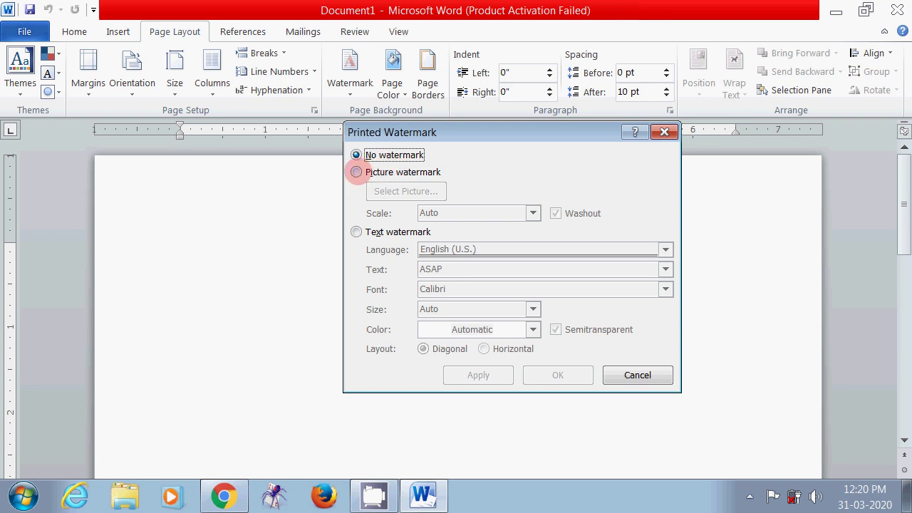
click(357, 172)
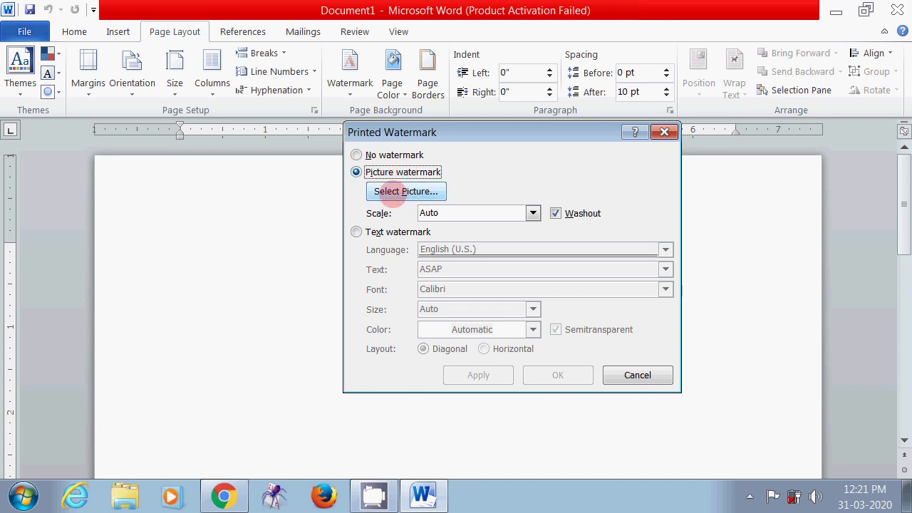
Insert 8bb91e1635a4ea4ffc96d01b479d5093.jpg from Downloads as the watermark picture
click(398, 196)
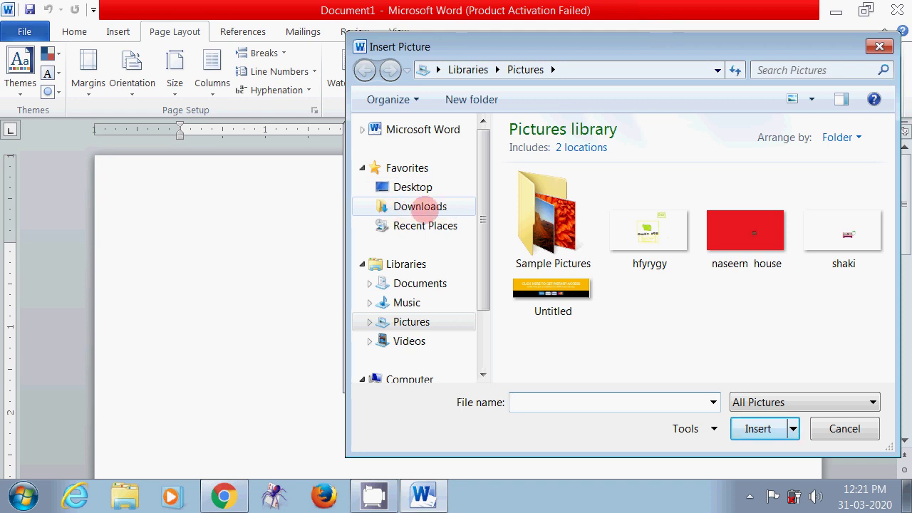
click(430, 206)
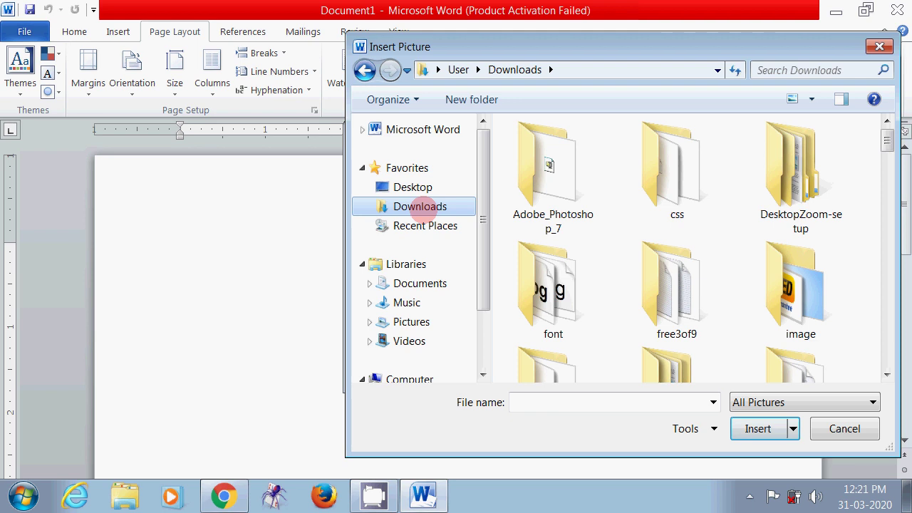
click(887, 374)
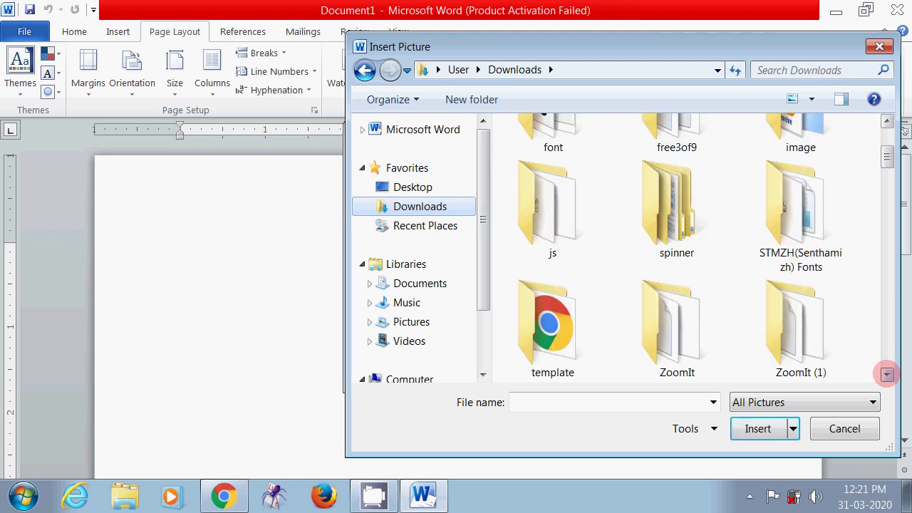
click(887, 374)
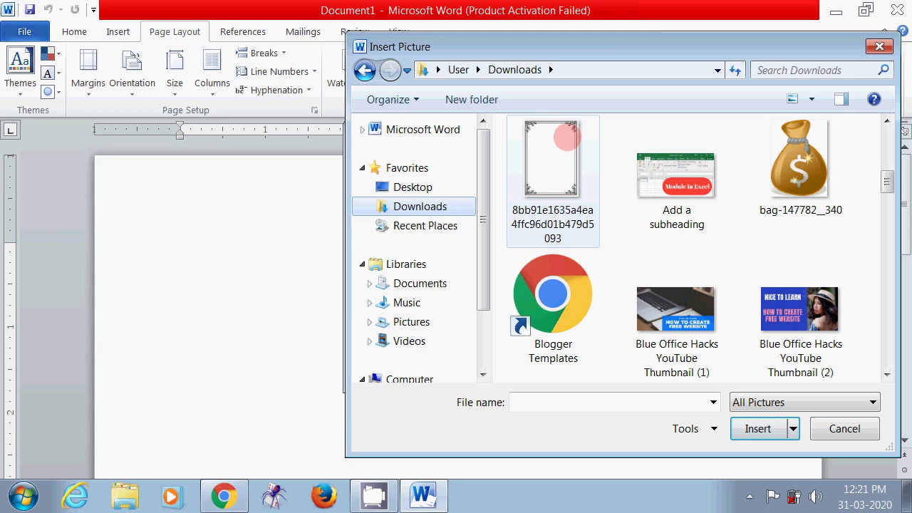
click(543, 154)
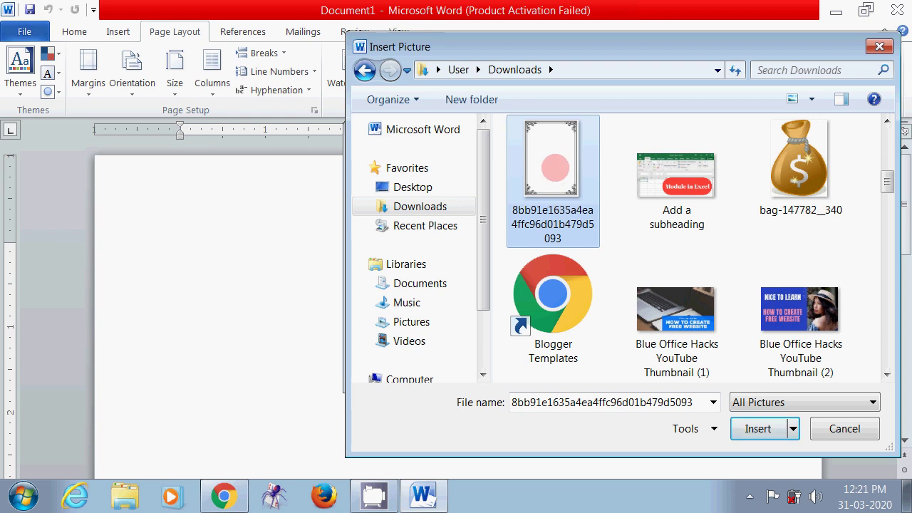
click(757, 428)
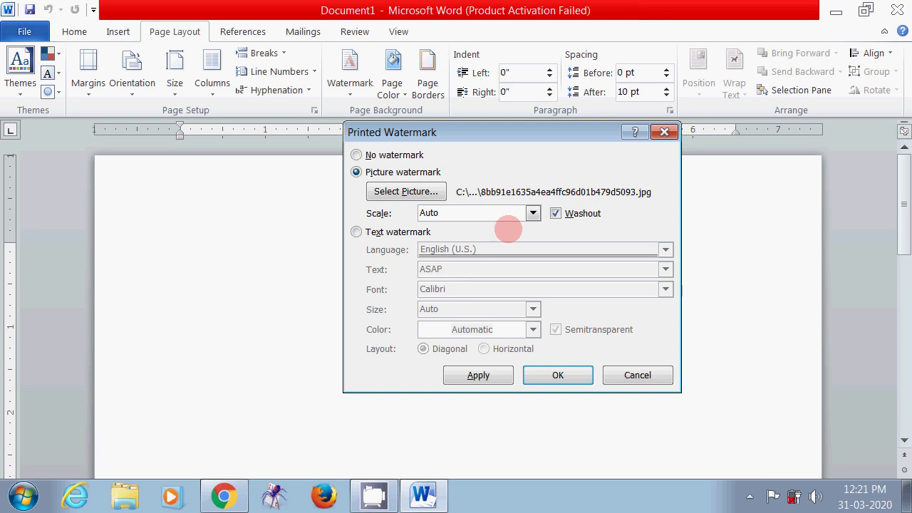
Turn off washout, apply the border picture watermark and close the dialog
click(460, 212)
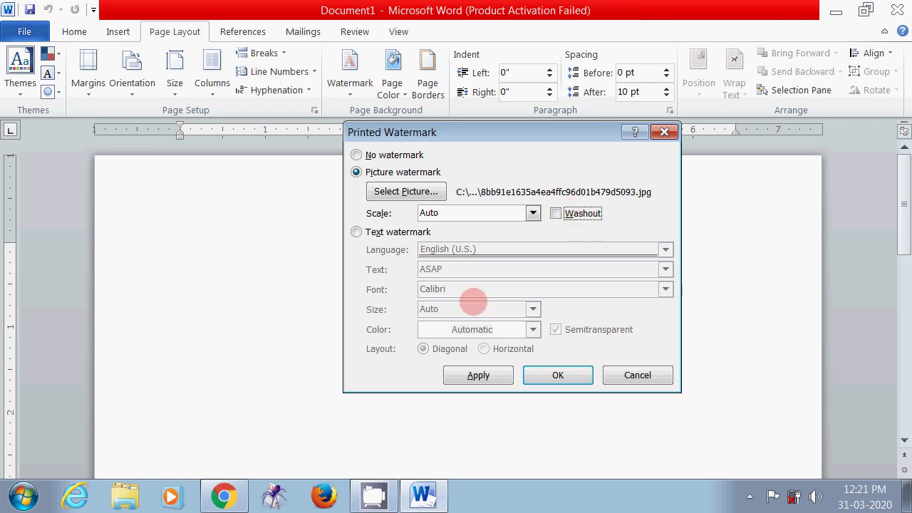
click(478, 375)
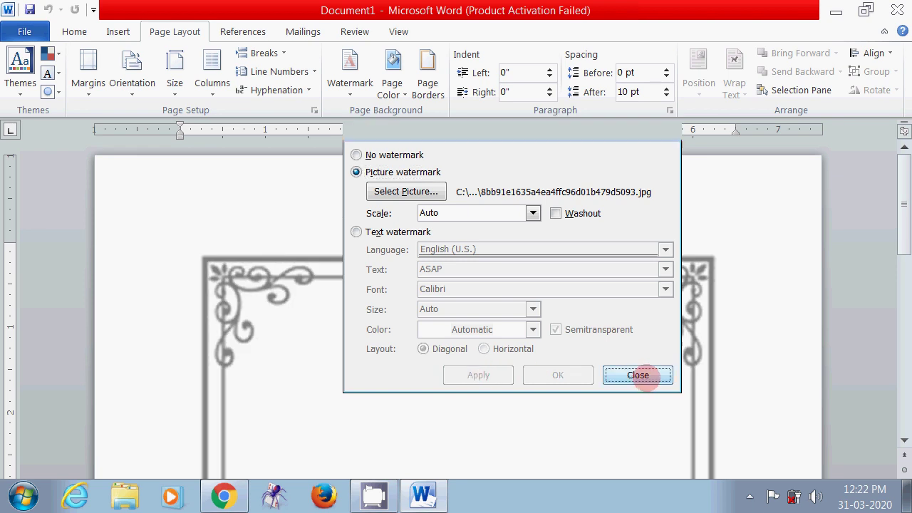
click(638, 375)
scroll(423, 359, down, 5)
scroll(423, 359, down, 10)
scroll(425, 359, up, 15)
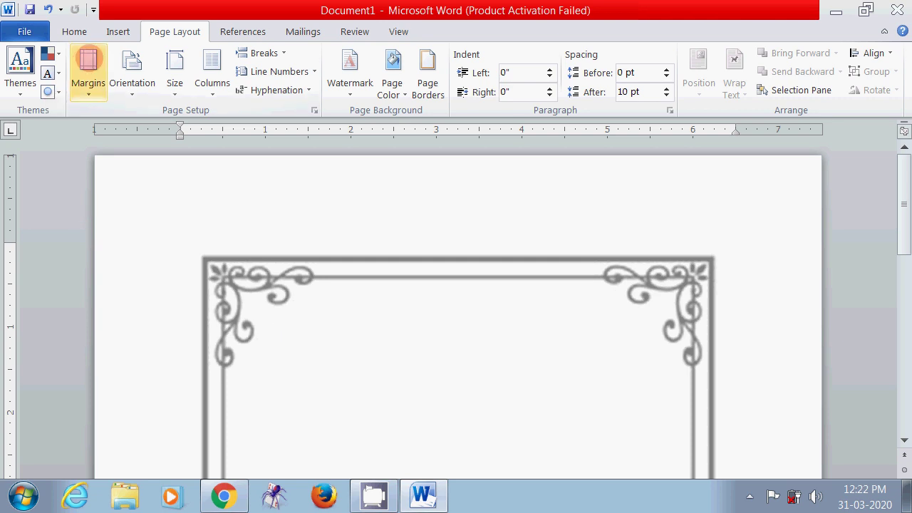
click(88, 68)
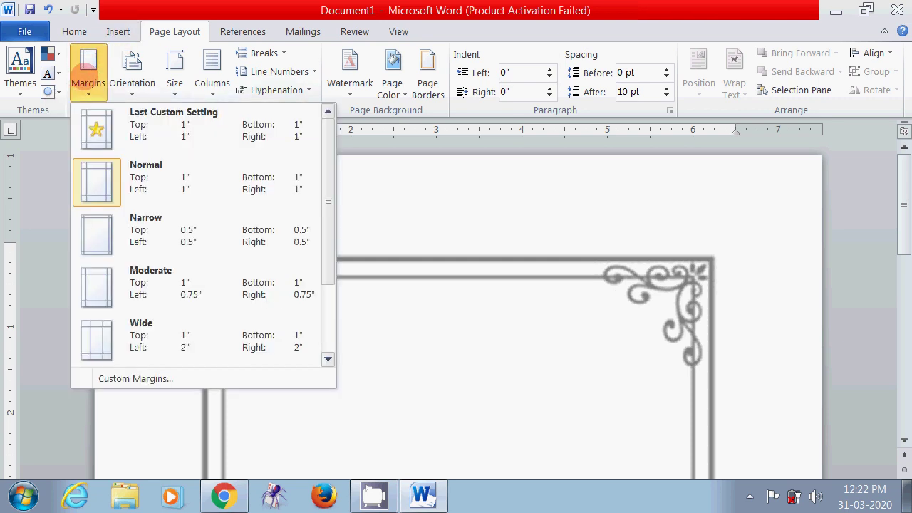
click(150, 379)
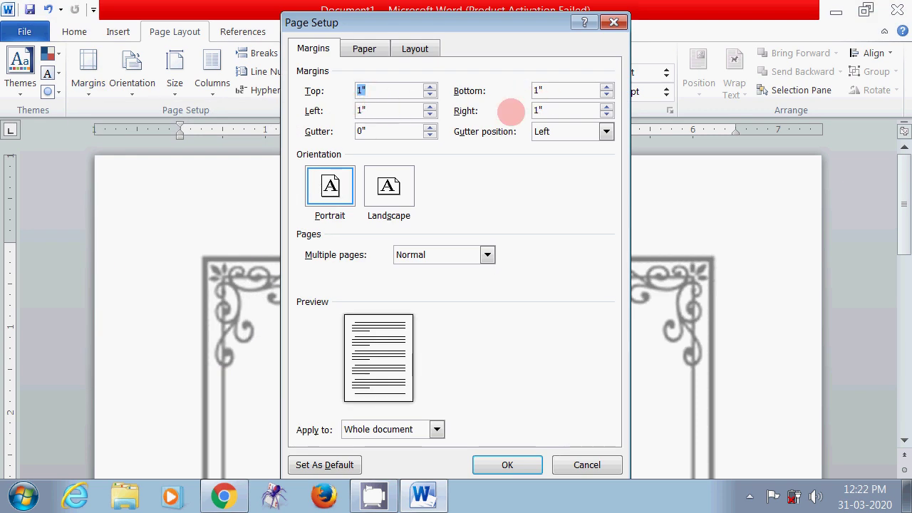
click(329, 190)
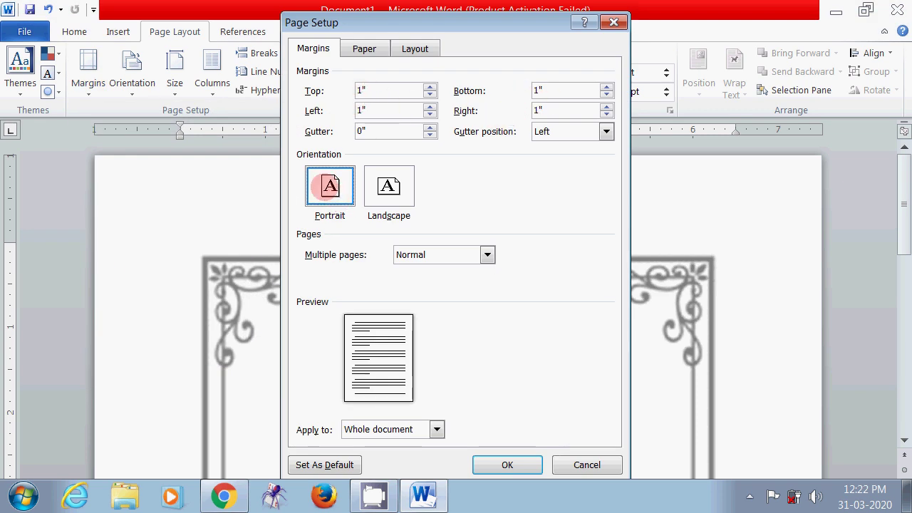
click(497, 465)
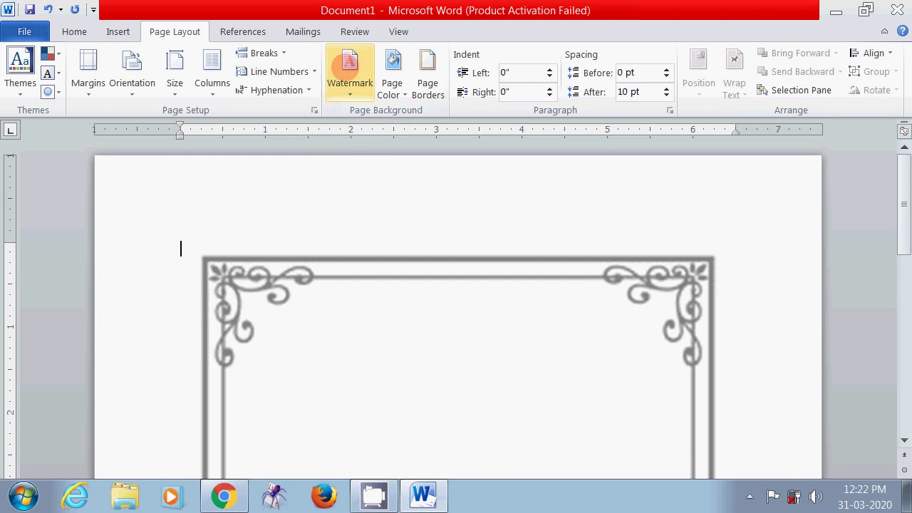
click(349, 63)
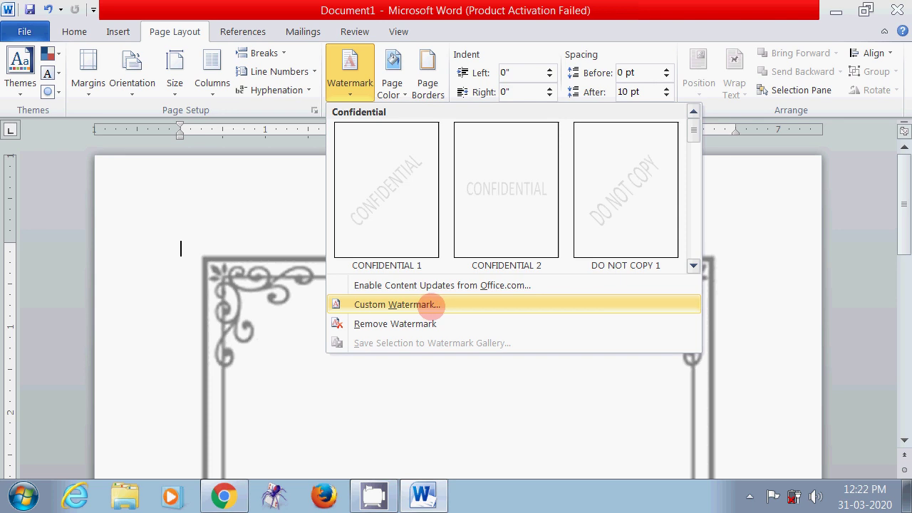
Set the border watermark scale to 250% and apply it
click(426, 305)
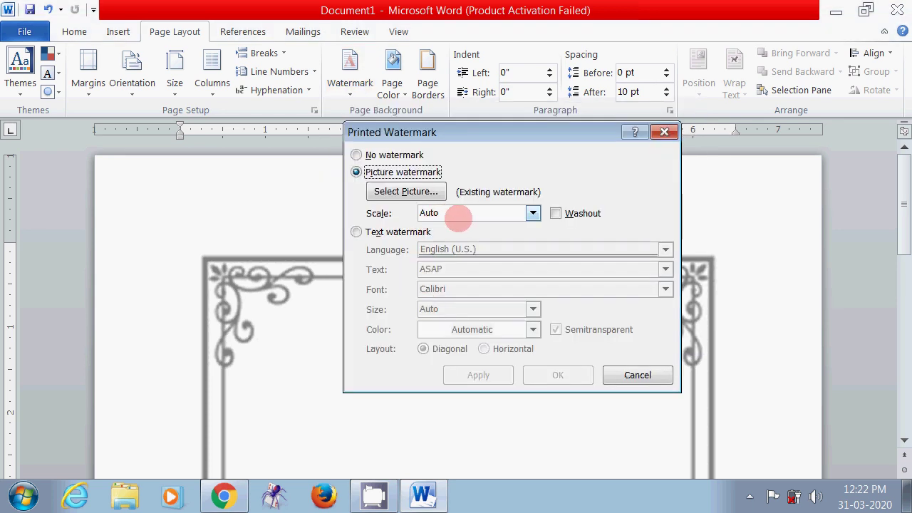
click(440, 213)
drag(439, 213, 410, 214)
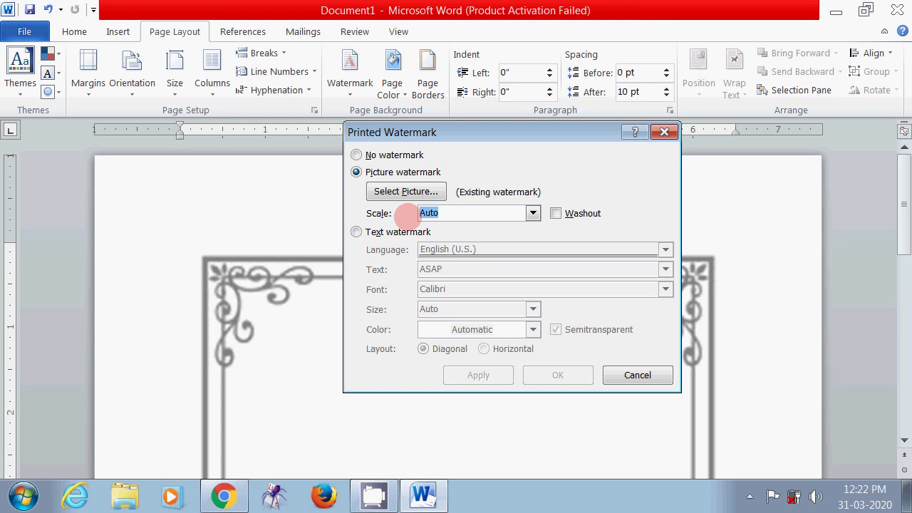
text(250)
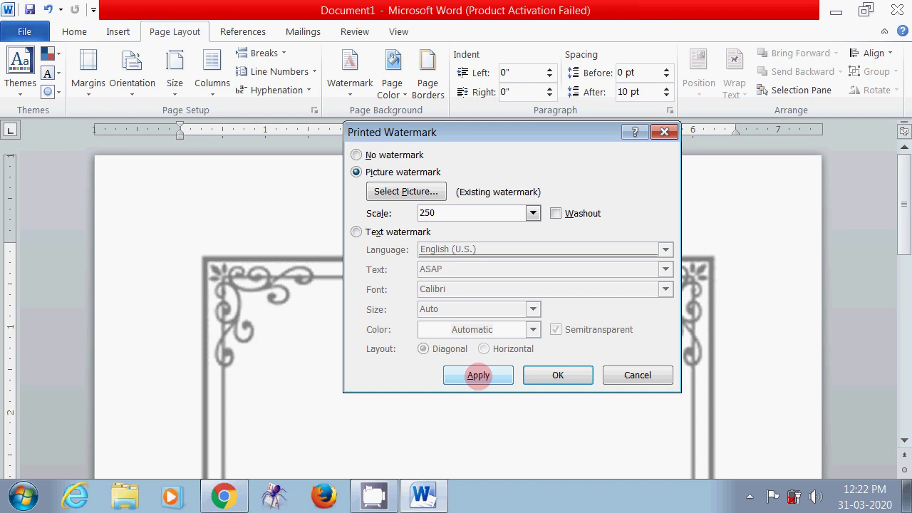
click(478, 375)
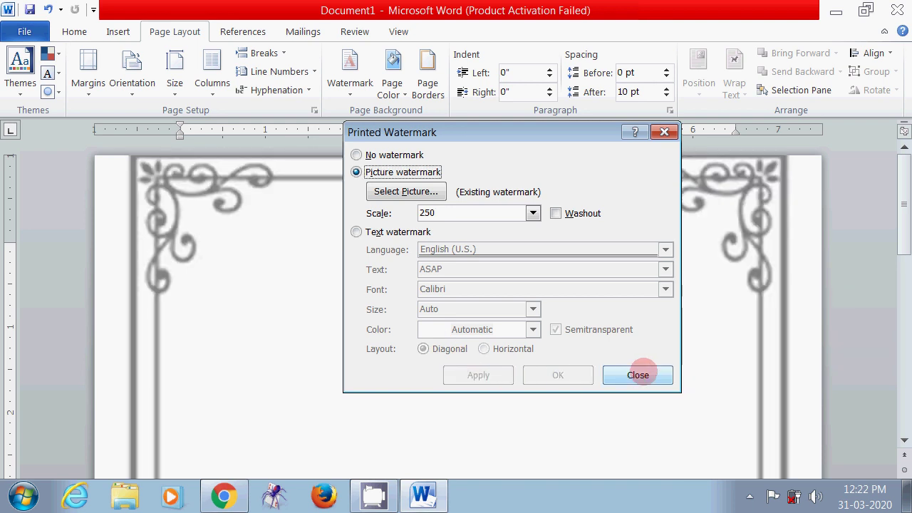
click(638, 375)
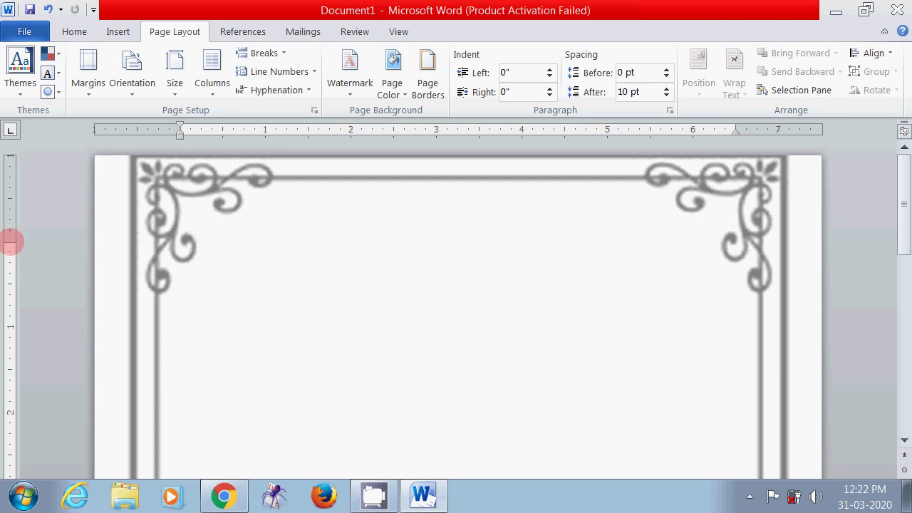
Drag the top and bottom margins on the vertical ruler toward the page edges
drag(11, 241, 10, 175)
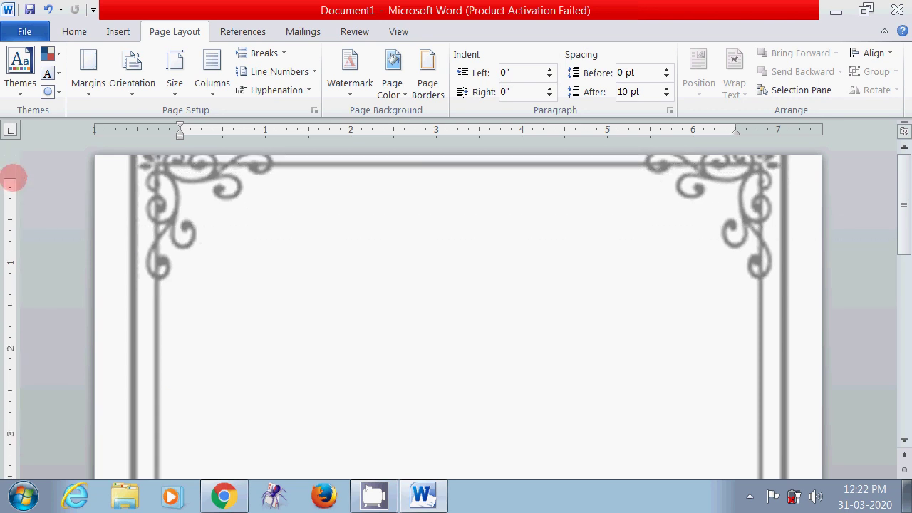
scroll(204, 256, down, 12)
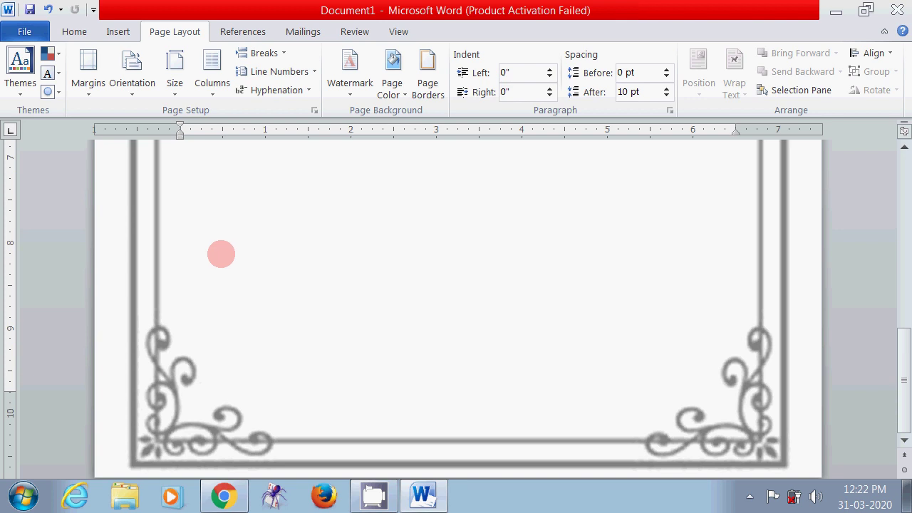
drag(6, 392, 14, 458)
scroll(314, 389, up, 10)
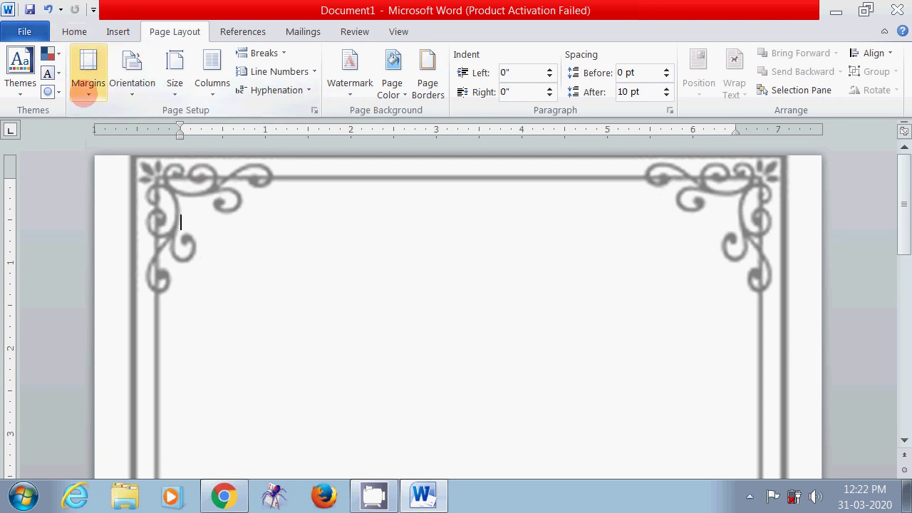
Set the top and bottom margins to 1 inch with portrait orientation
click(88, 90)
click(135, 378)
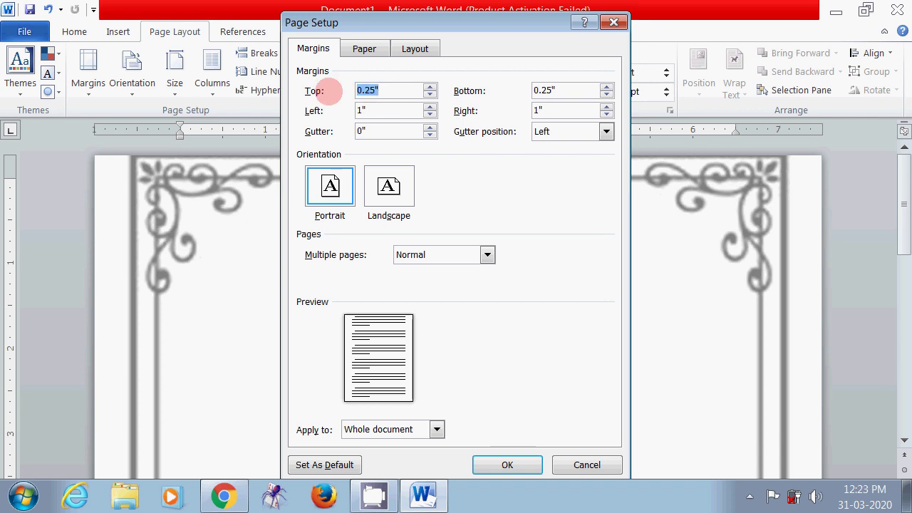
drag(566, 91, 525, 91)
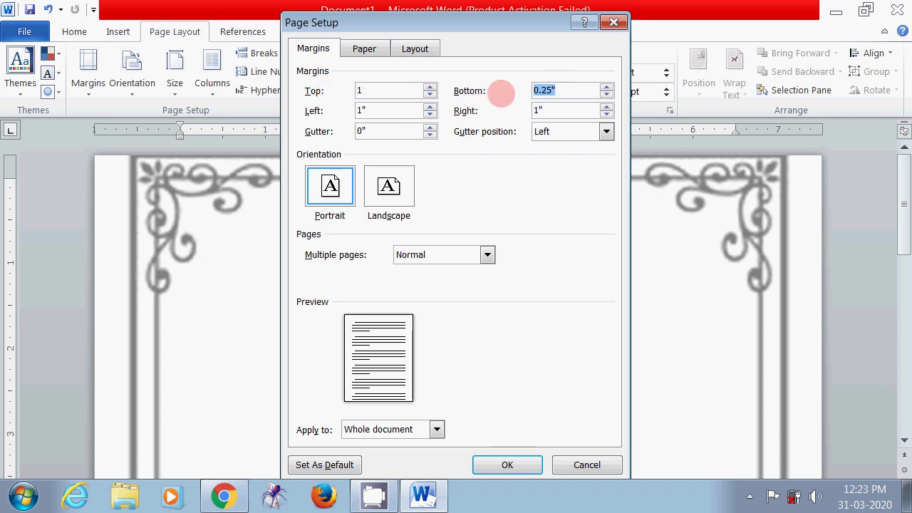
text(1)
click(331, 188)
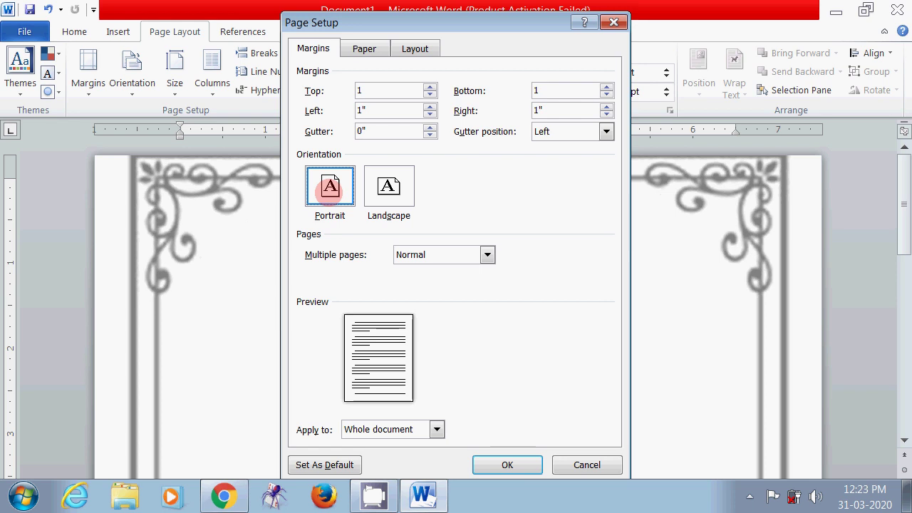
Choose A4 (8.27" × 11.69") paper size and confirm the page setup
click(374, 51)
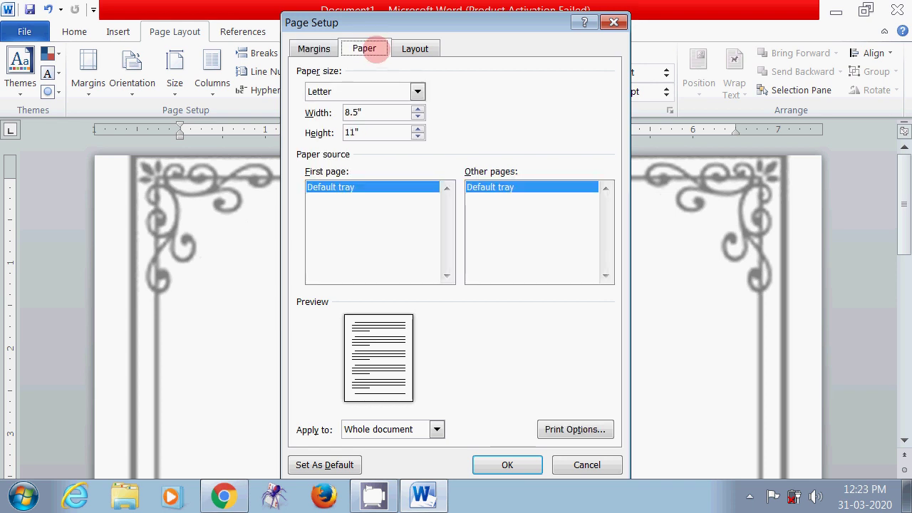
click(417, 92)
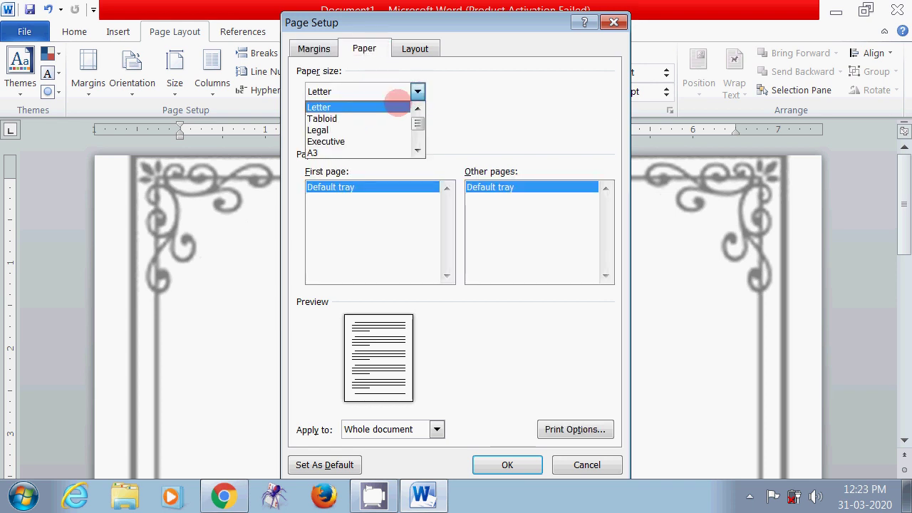
click(417, 151)
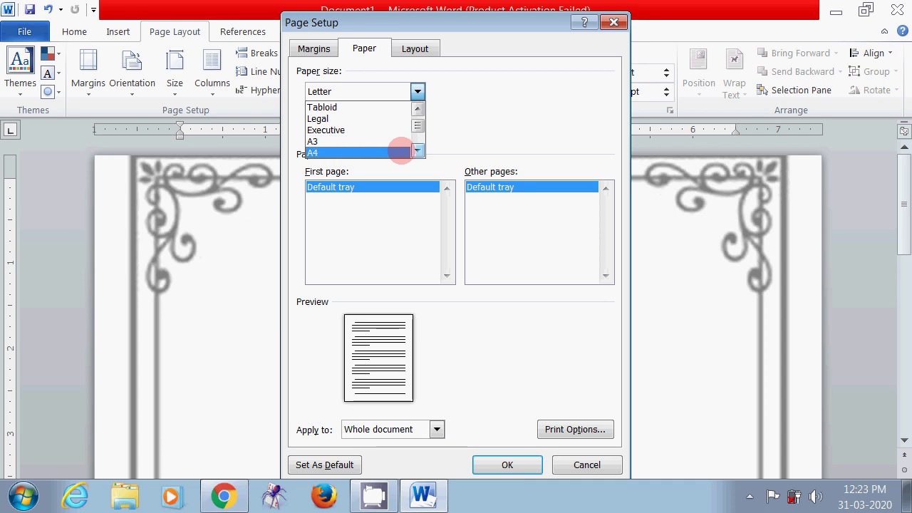
click(377, 152)
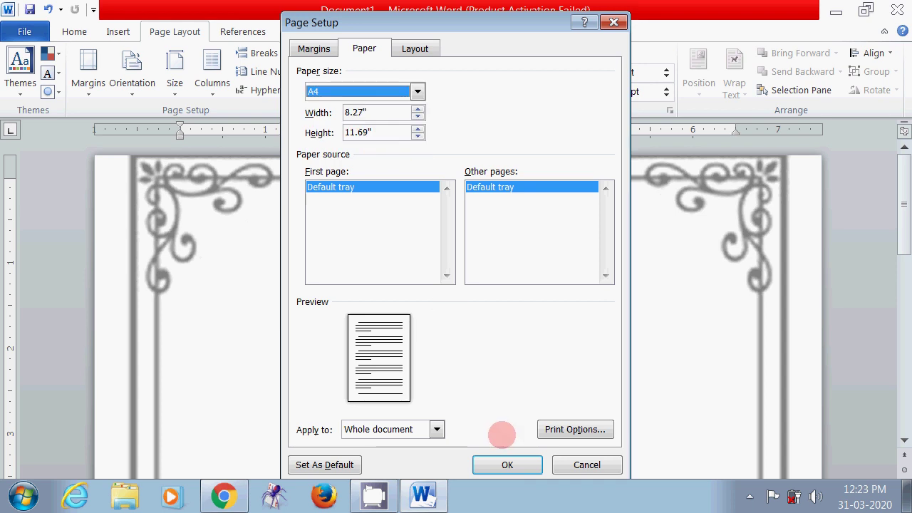
click(507, 464)
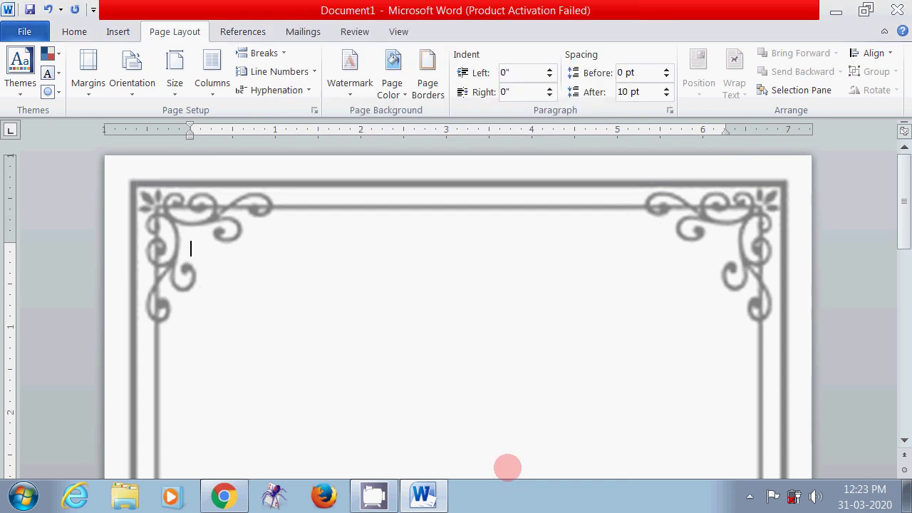
scroll(448, 357, down, 10)
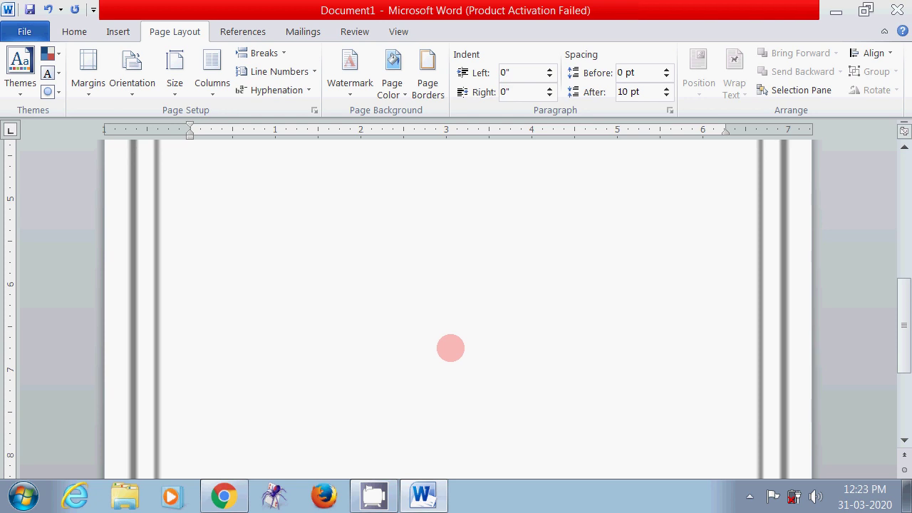
scroll(450, 347, up, 10)
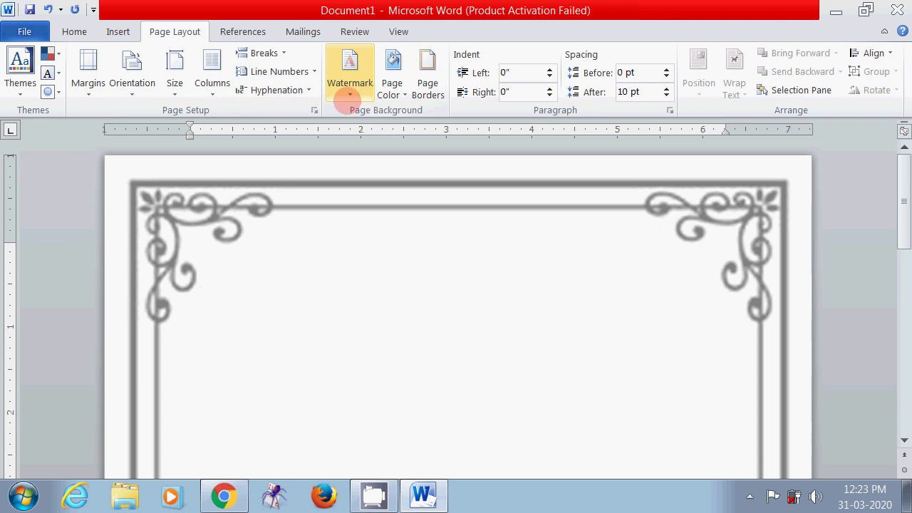
Check the Custom Watermark settings and cancel without changes
click(350, 63)
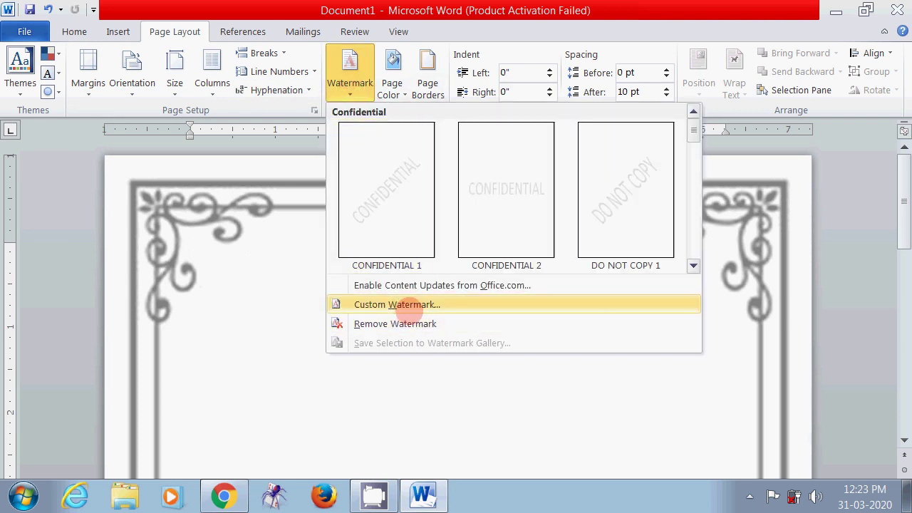
click(421, 304)
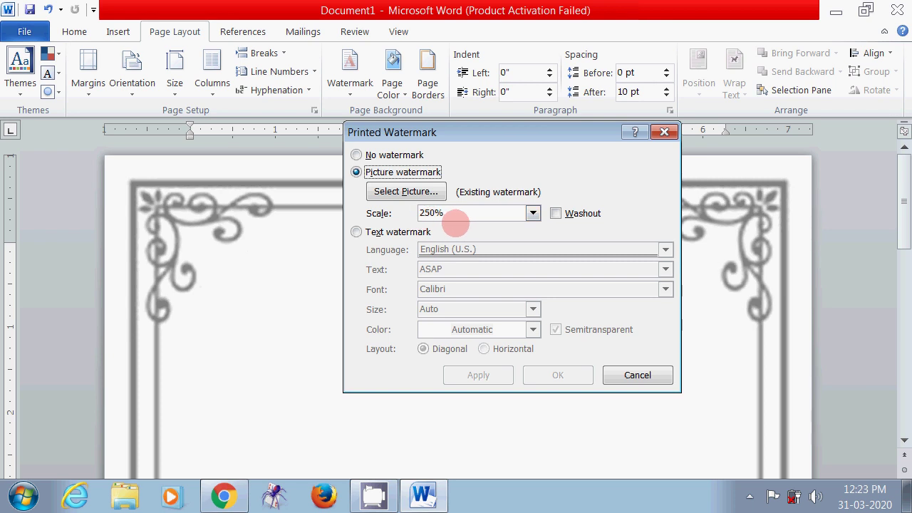
click(618, 377)
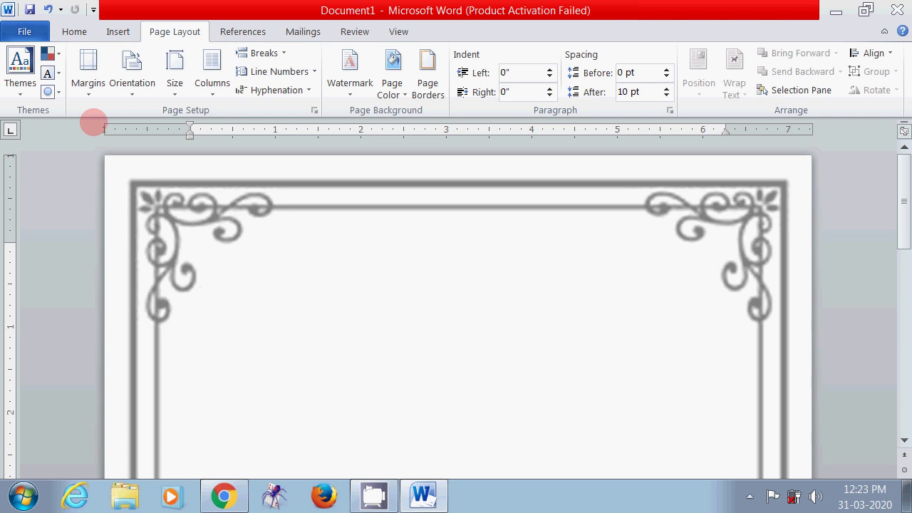
Verify the A4 paper size in Page Setup and confirm with OK
click(87, 75)
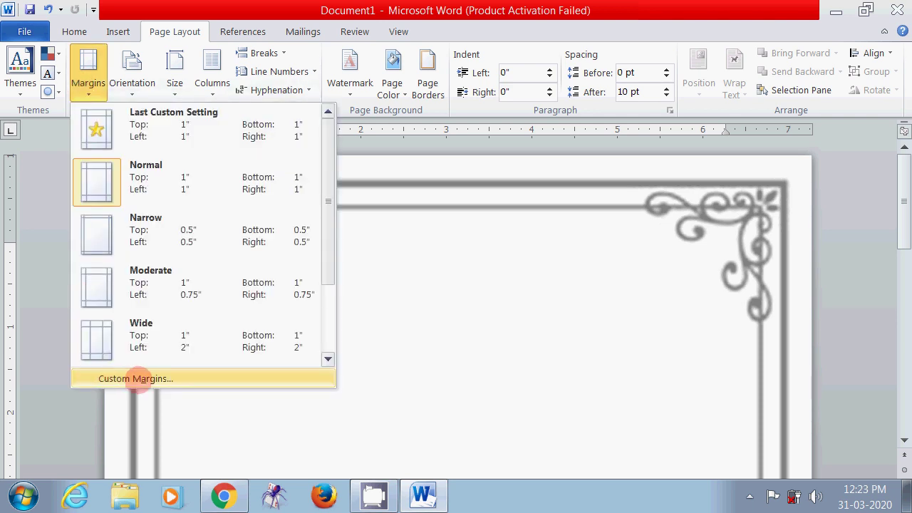
click(129, 378)
click(365, 54)
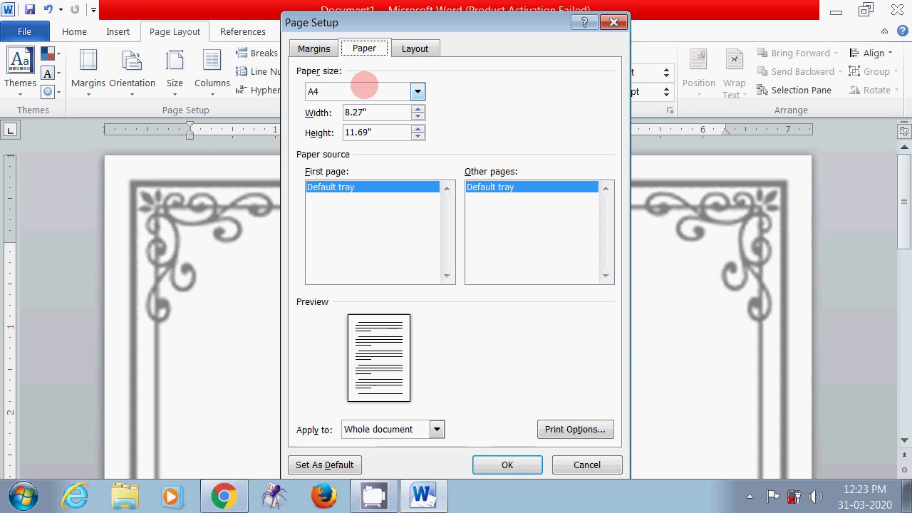
click(506, 464)
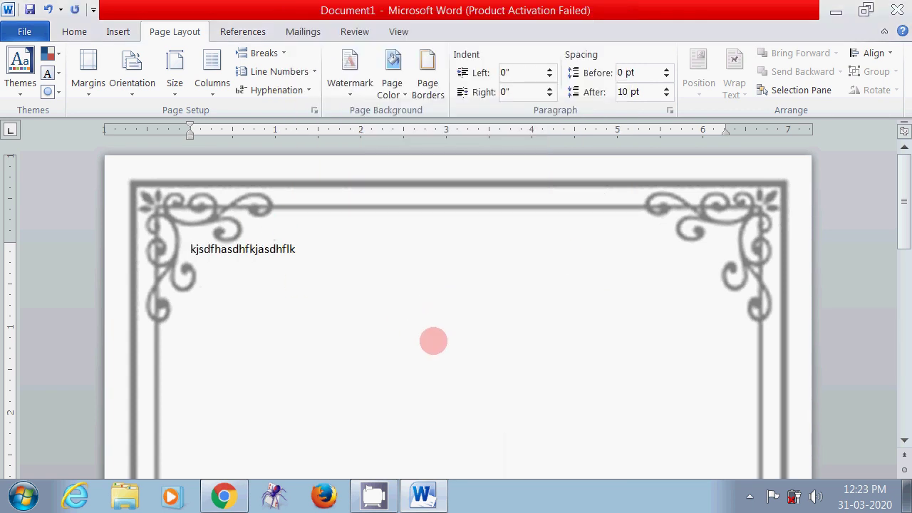
Type a second line of random sample text, then start an empty paragraph
key(Return)
text(dlfkjdaslkfj)
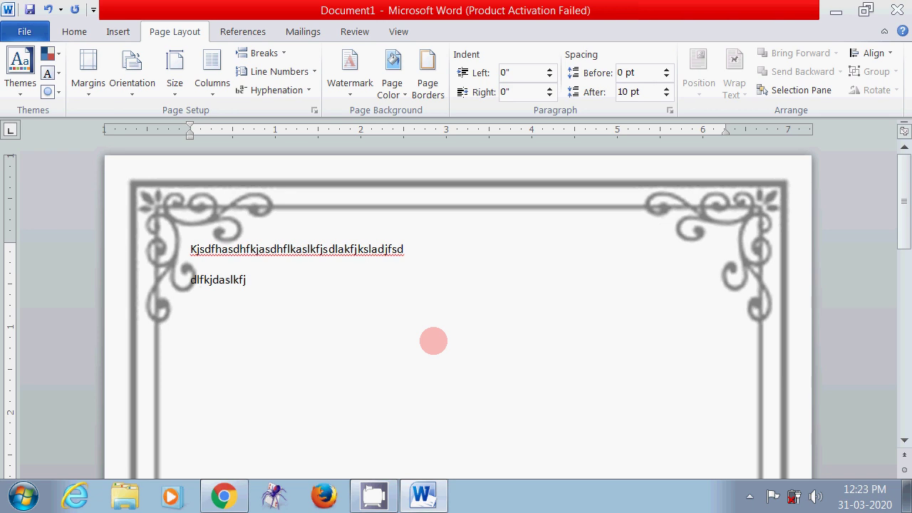
text(kldasjflkajflkjsadklfjsakljflksdjfklsa)
key(Return)
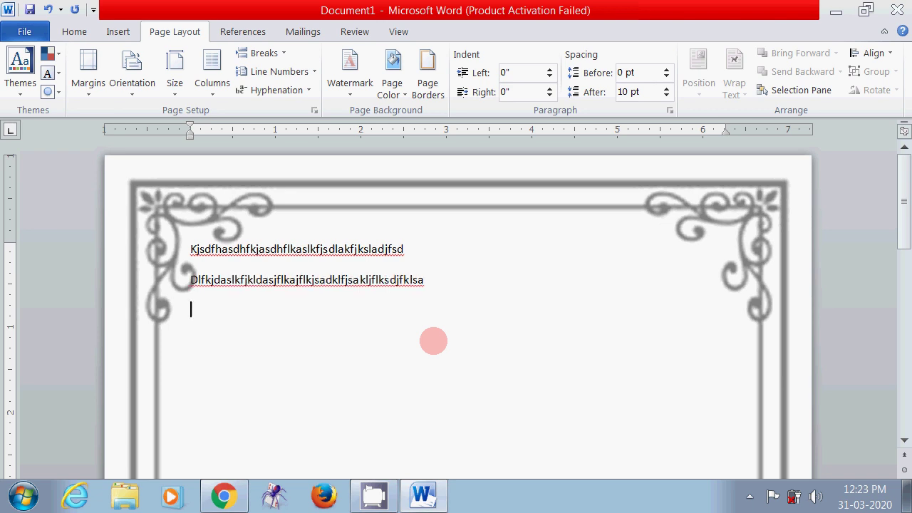
scroll(433, 341, down, 10)
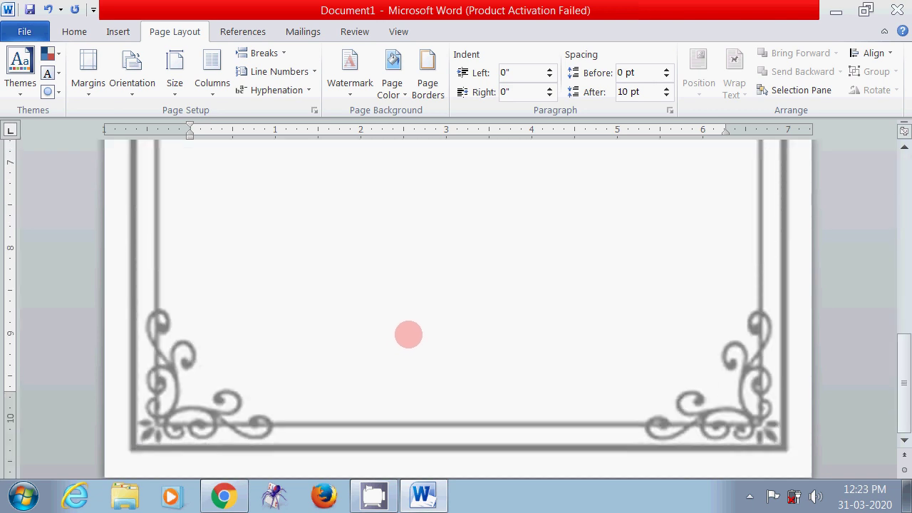
scroll(410, 332, up, 10)
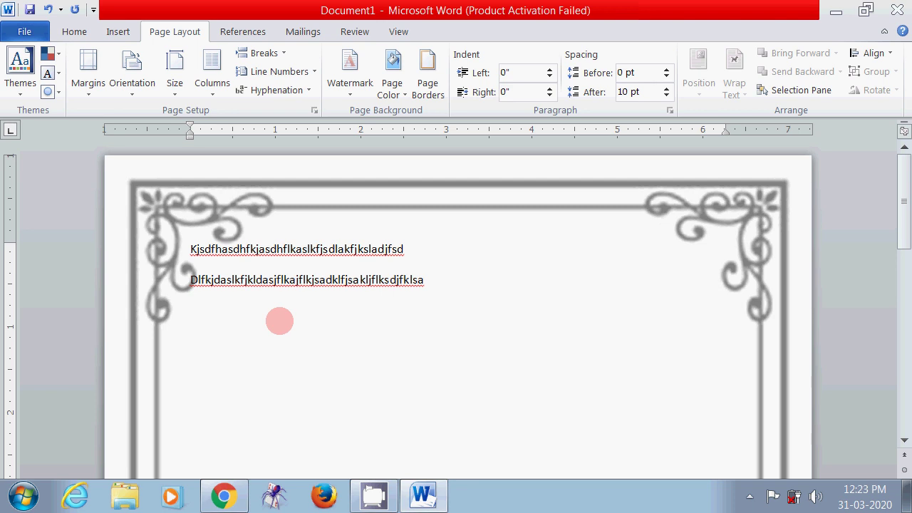
Add leading spaces before both sample lines to shift them slightly right
click(187, 250)
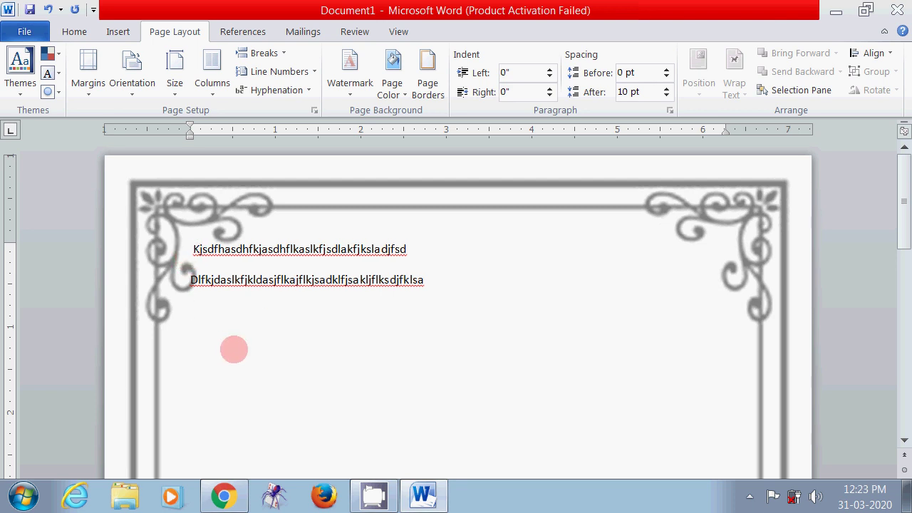
click(189, 285)
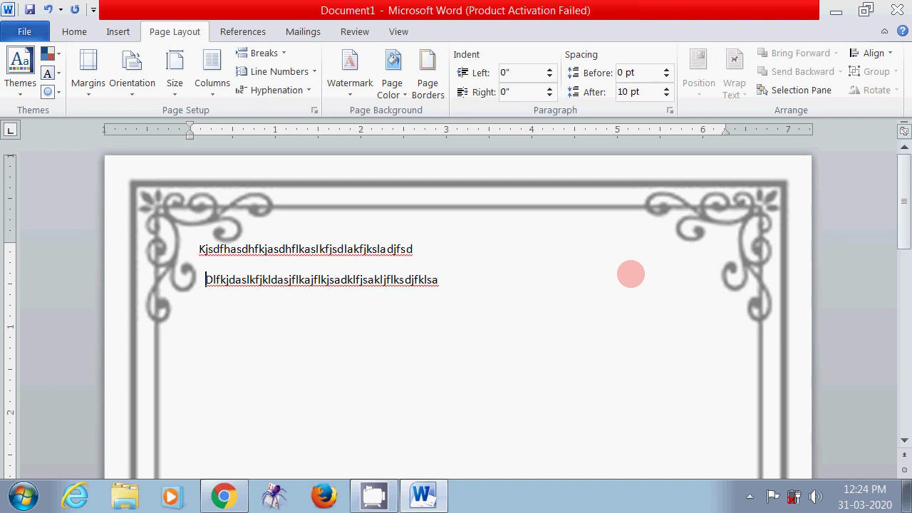
scroll(337, 317, down, 3)
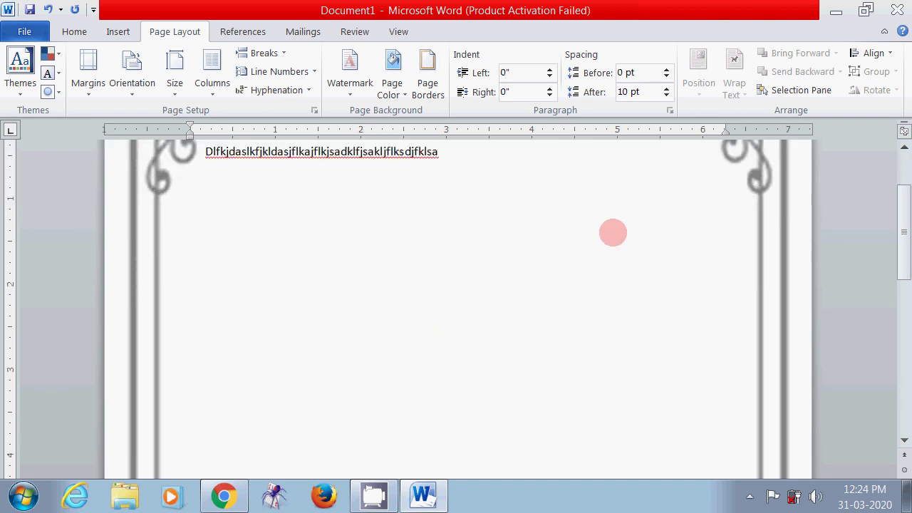
scroll(619, 411, down, 12)
scroll(619, 411, up, 15)
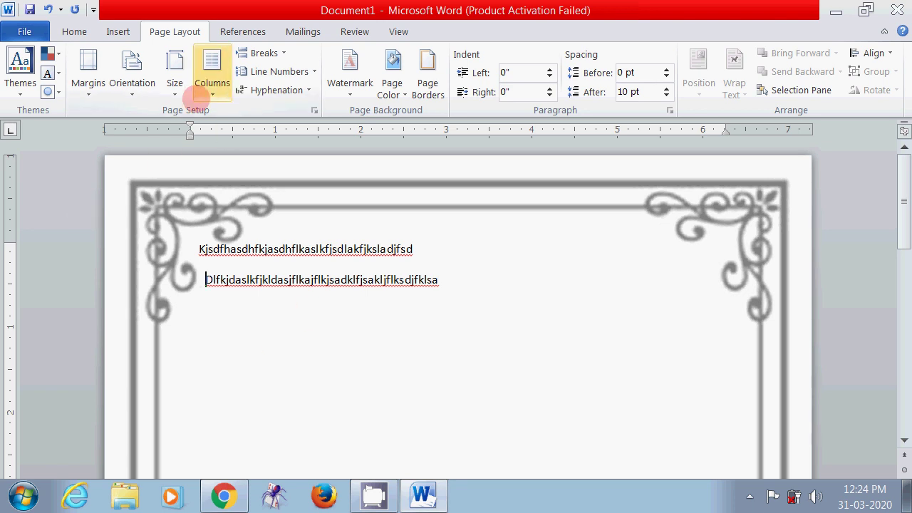
click(349, 65)
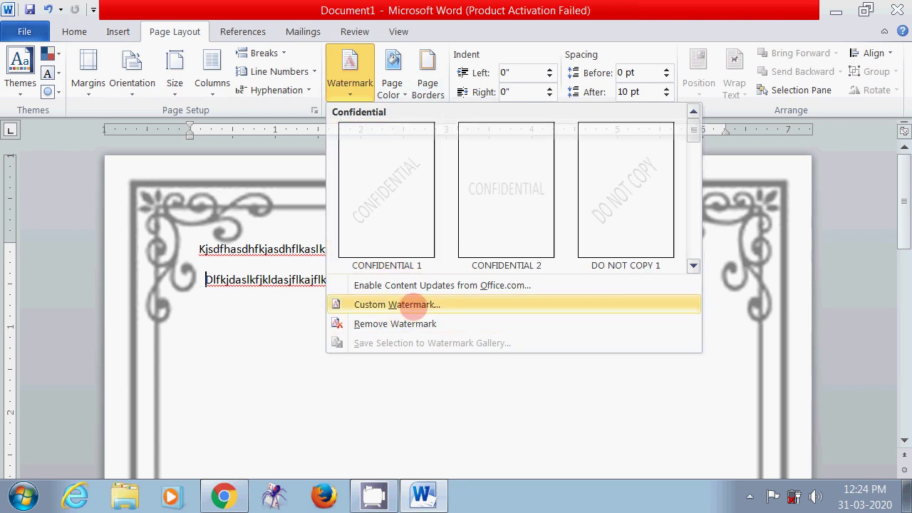
click(413, 305)
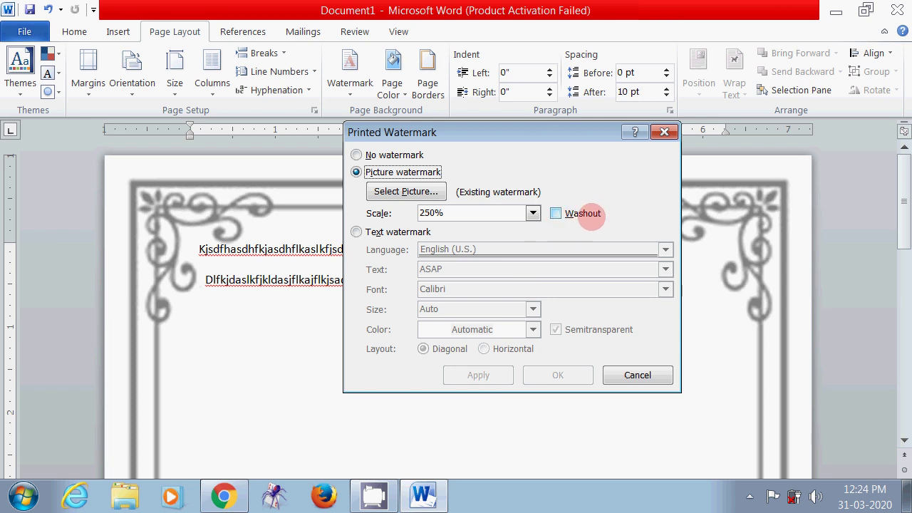
click(555, 214)
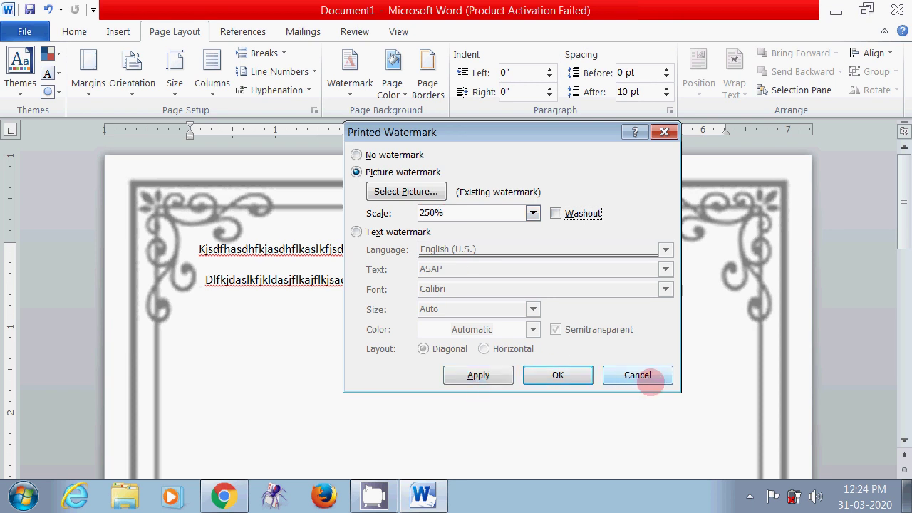
click(642, 376)
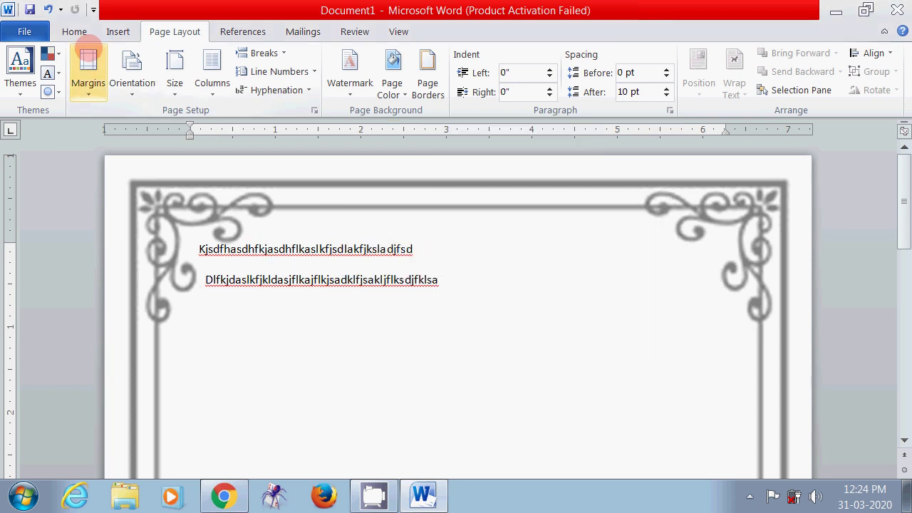
Verify 1-inch margins and A4 paper in Page Setup, confirm, and check the page bottom
click(118, 31)
click(174, 31)
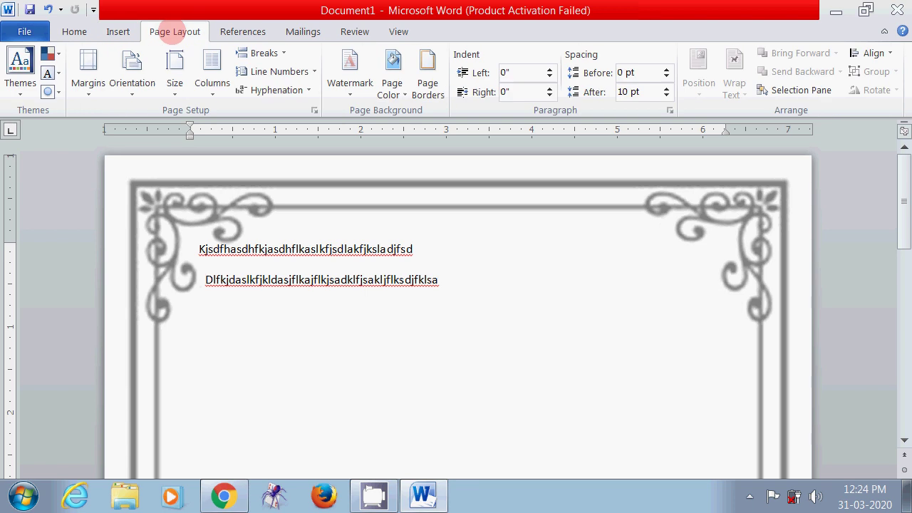
click(87, 72)
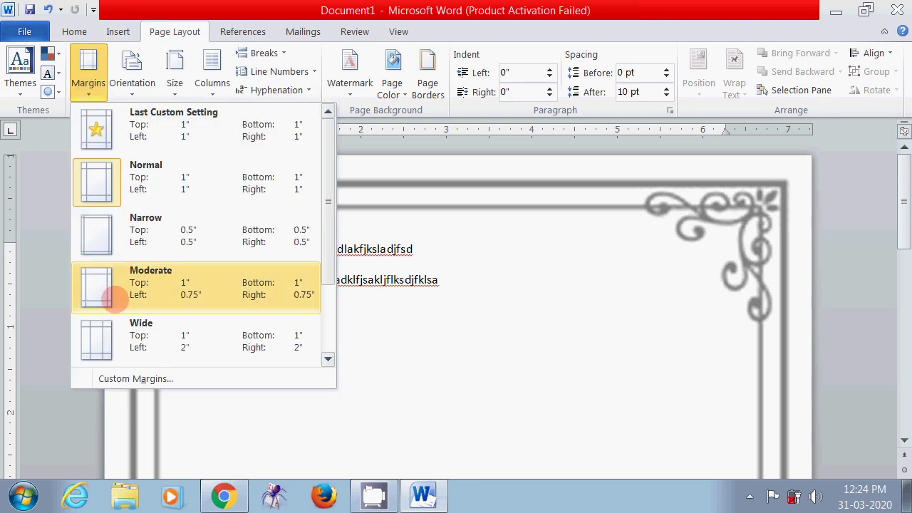
click(171, 375)
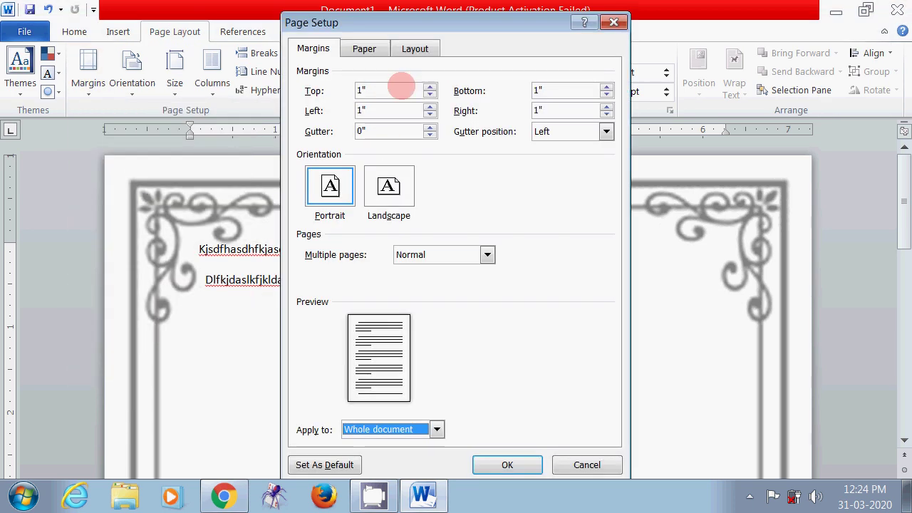
click(362, 50)
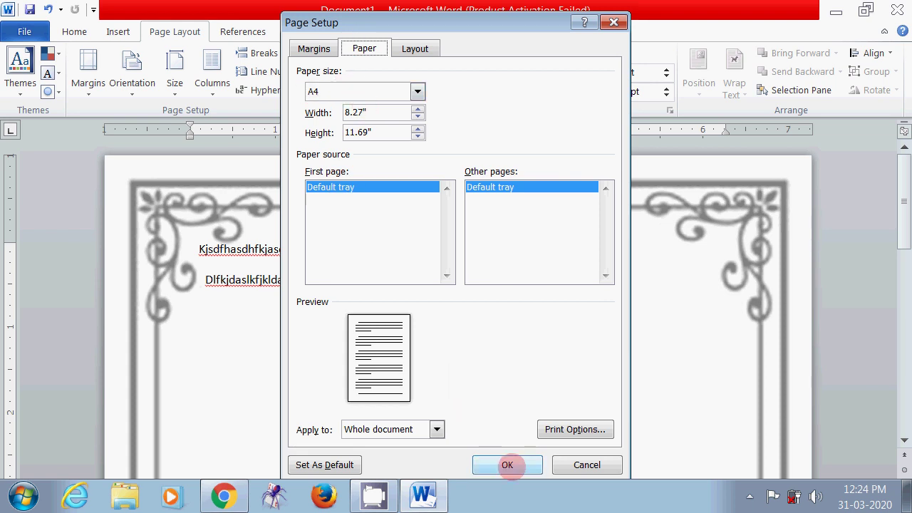
click(507, 464)
scroll(519, 342, down, 2)
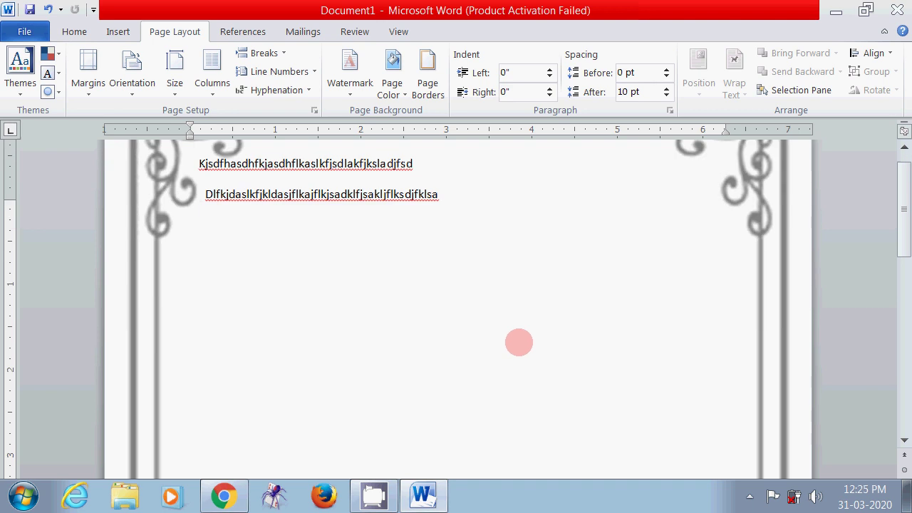
scroll(519, 342, down, 12)
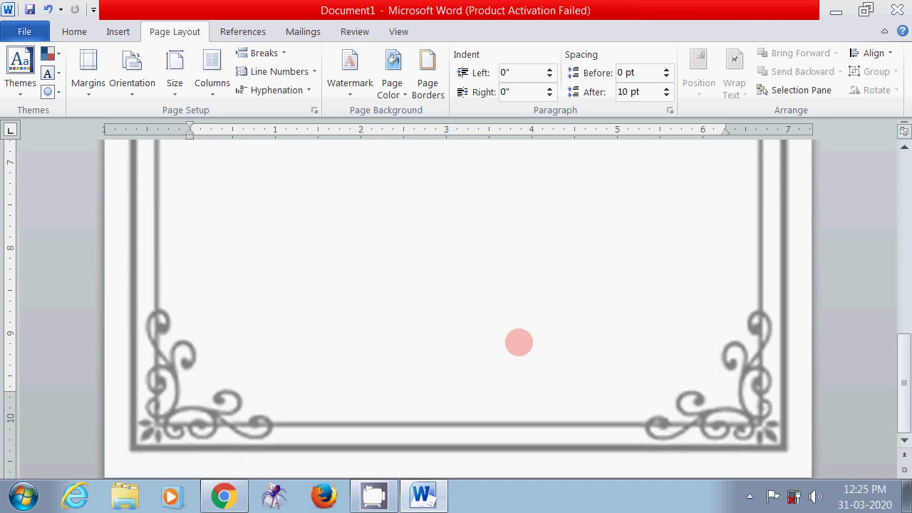